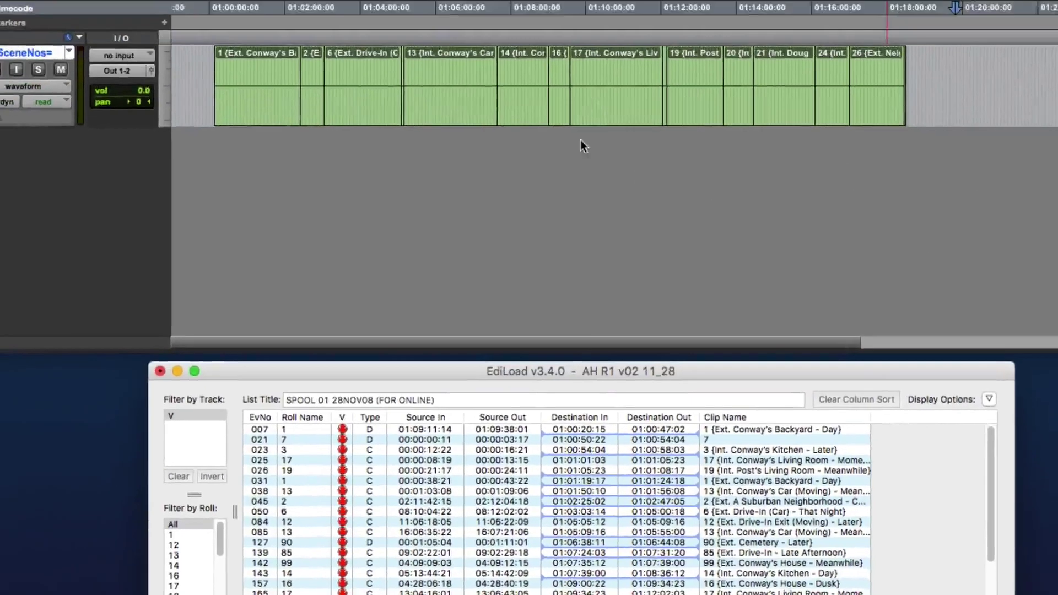
# - Select the SceneNos clips from 01:04:00:09 to 01:14:18:21 in the Pro Tools Edit window
pyautogui.click(384, 177)
pyautogui.moveTo(384, 177); pyautogui.dragTo(760, 174)
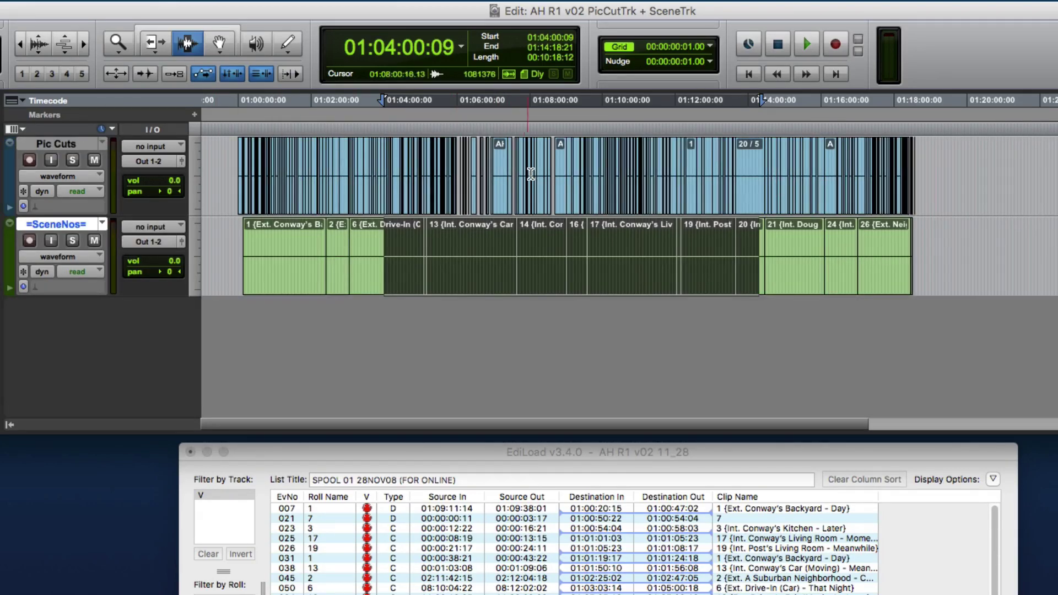
# - Consolidate the short scene 14 Pic Cuts into one clip, then select the scene 14 SceneNos span
pyautogui.click(539, 181)
pyautogui.press('super+bracketright')
pyautogui.press('super+bracketright')
pyautogui.press('super+bracketright')
pyautogui.press('super+bracketright')
pyautogui.press('super+bracketright')
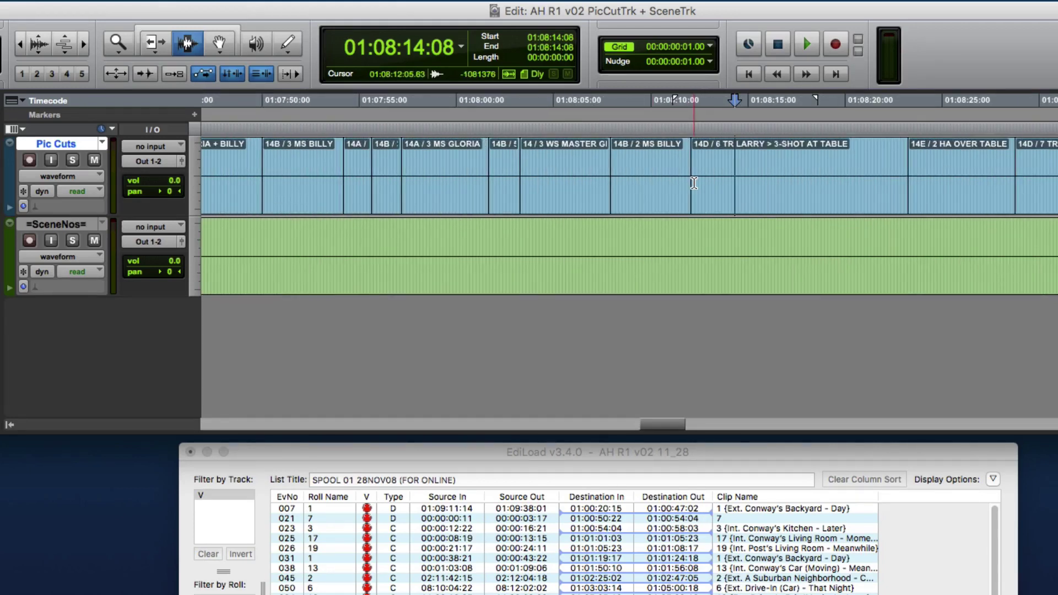
pyautogui.doubleClick(701, 183)
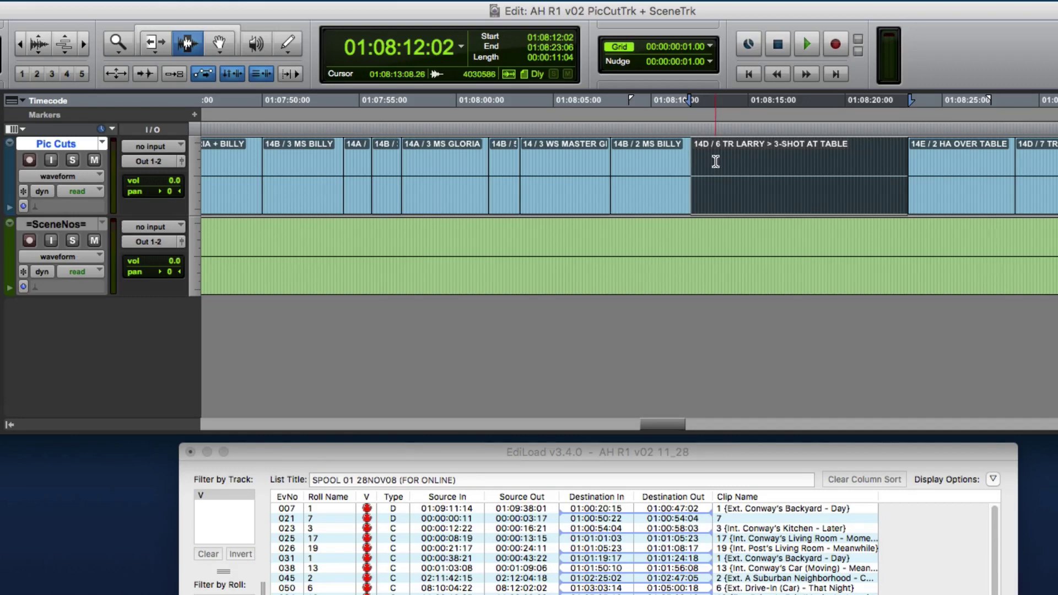
pyautogui.press('super+bracketleft')
pyautogui.press('super+bracketleft')
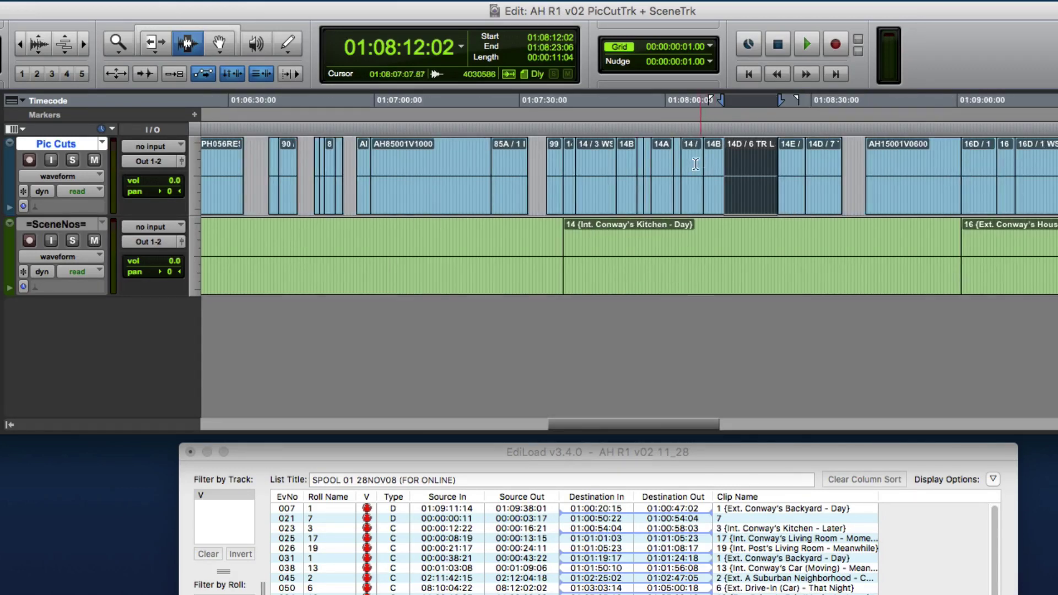
pyautogui.moveTo(572, 174); pyautogui.dragTo(821, 177)
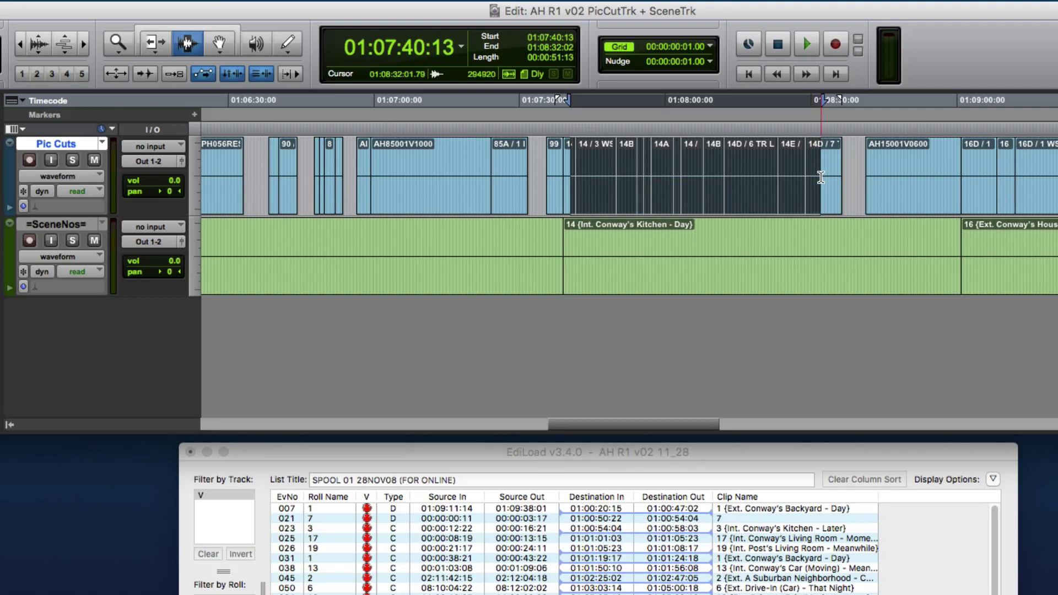
pyautogui.hotkey('alt', 'shift', '3')
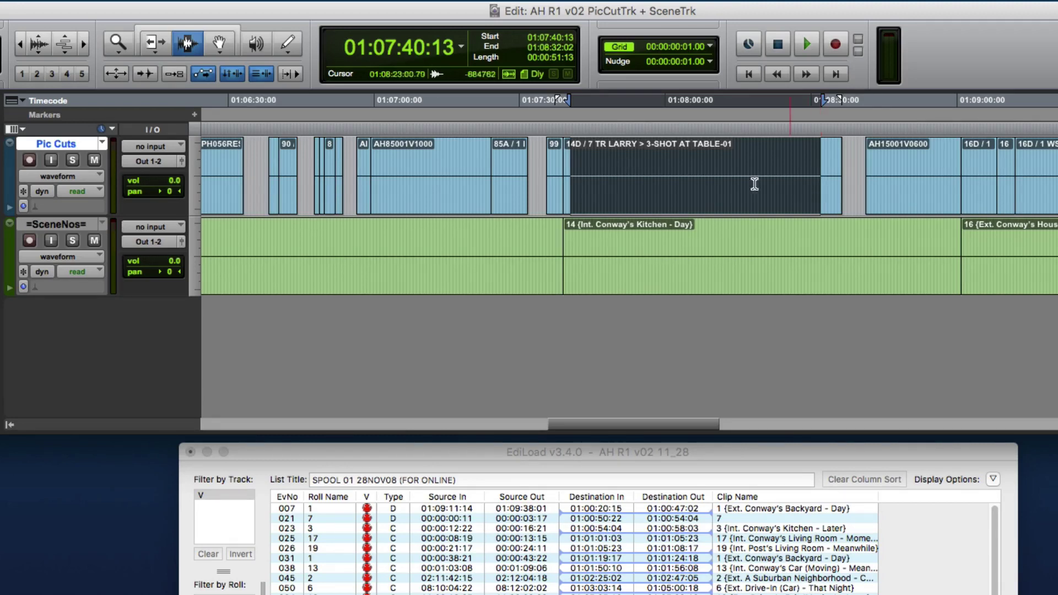
pyautogui.moveTo(491, 240); pyautogui.dragTo(1005, 243)
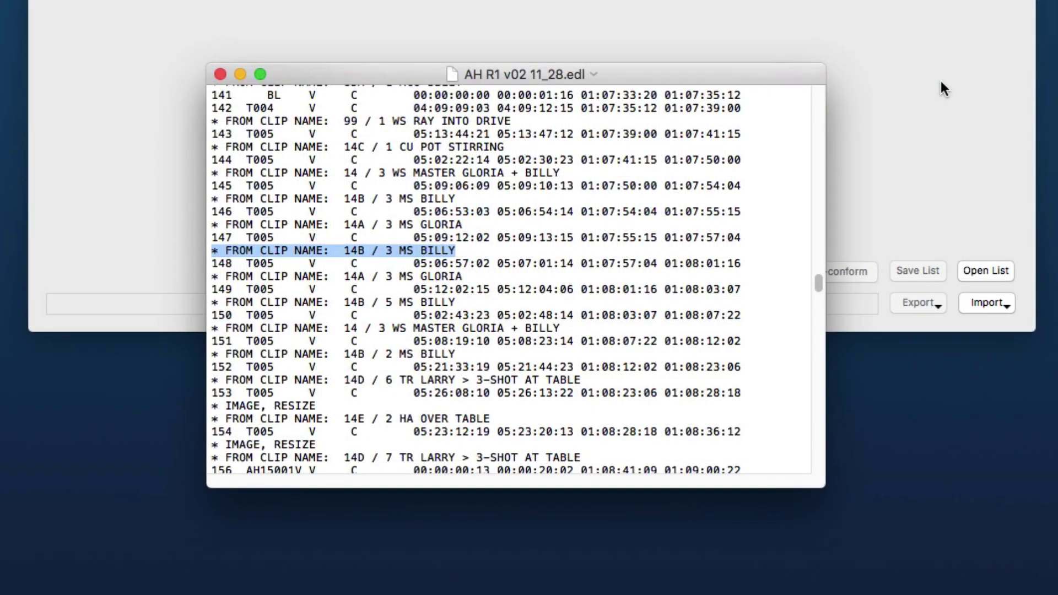
# - Select the clip name '14B / 3 MS BILLY' after FROM CLIP NAME: in the EDL text
pyautogui.moveTo(456, 252); pyautogui.dragTo(331, 252)
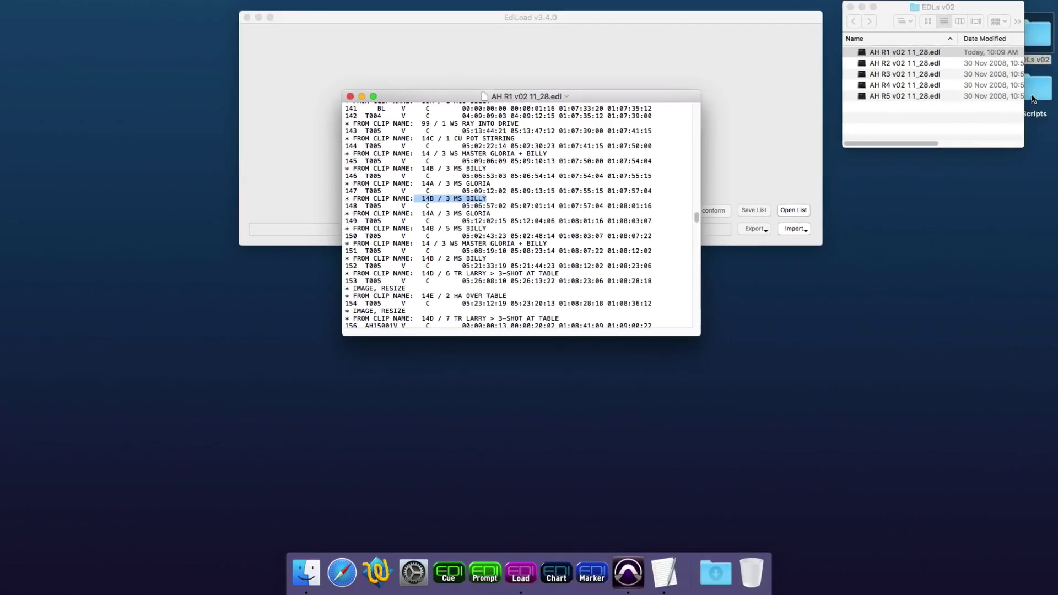
# - Check the INT. LINDA'S BEDROOM heading in shootingscript.pdf, quit Preview, and open Scenes.txt
pyautogui.click(1039, 90)
pyautogui.doubleClick(1038, 93)
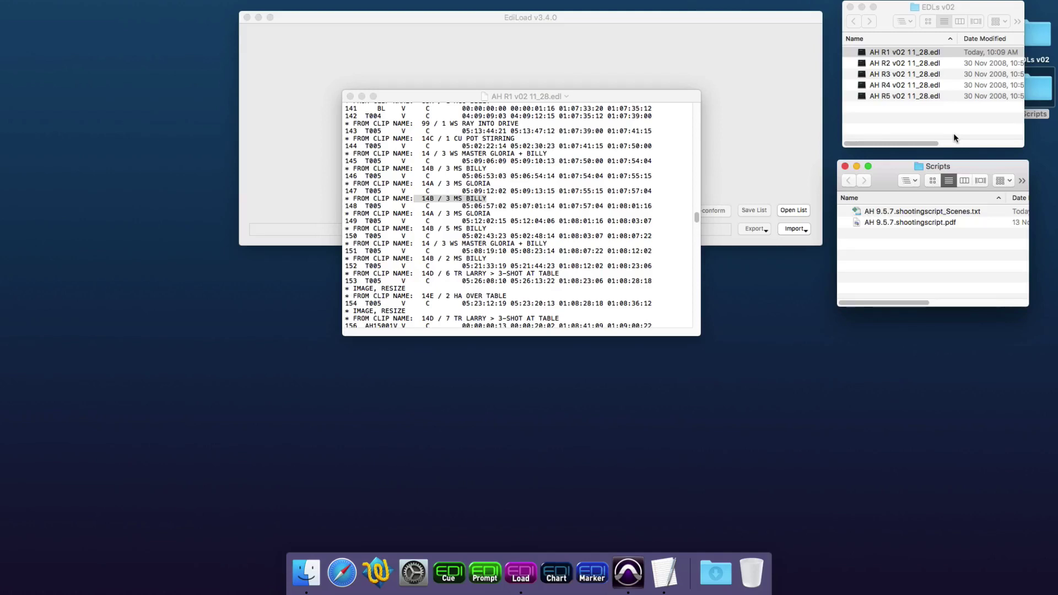
pyautogui.doubleClick(907, 223)
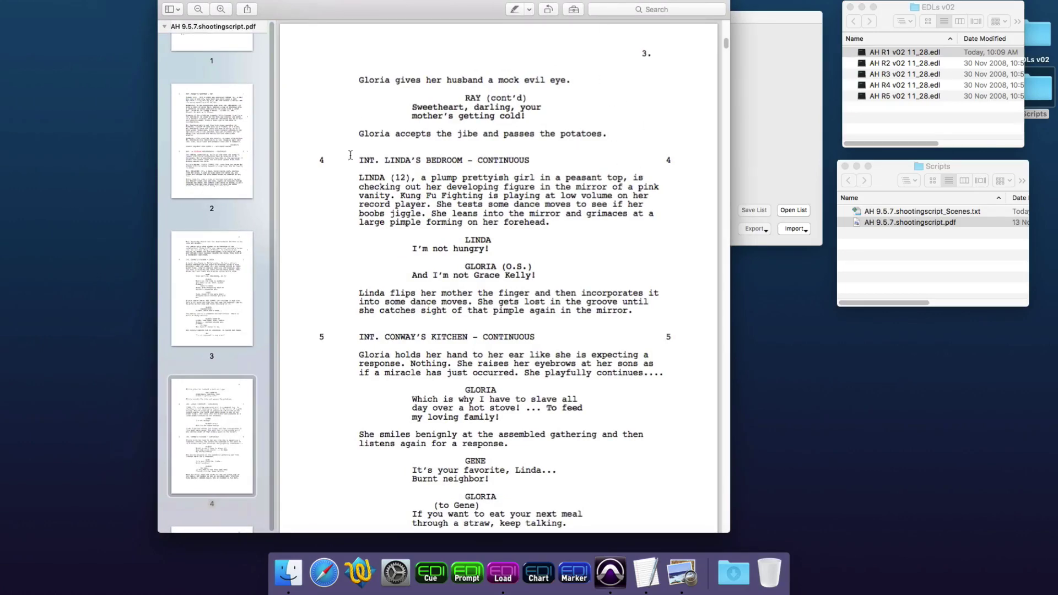
pyautogui.moveTo(353, 160); pyautogui.dragTo(529, 161)
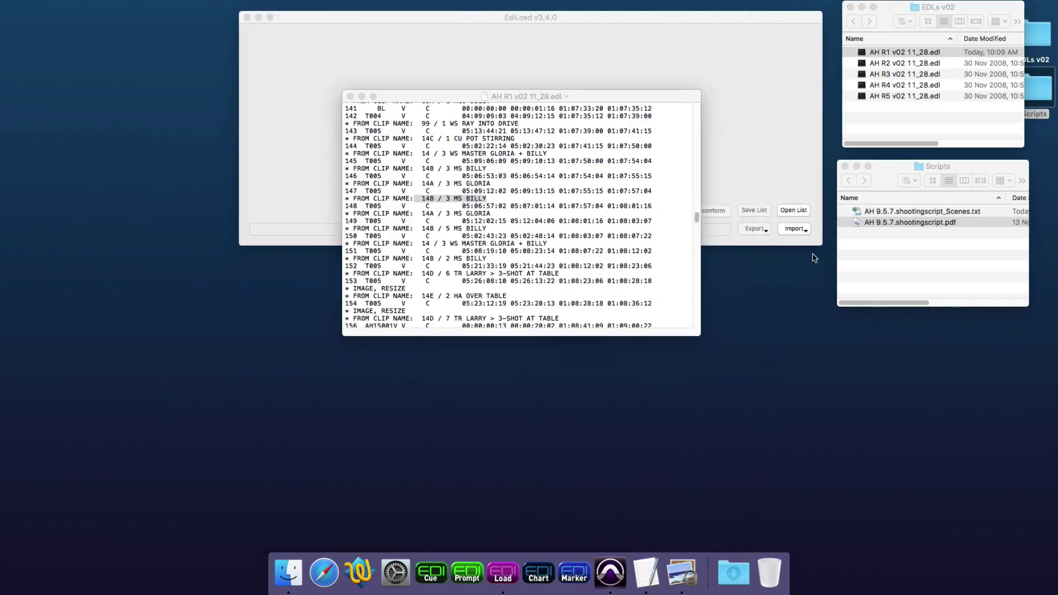
pyautogui.press('super+q')
pyautogui.doubleClick(858, 215)
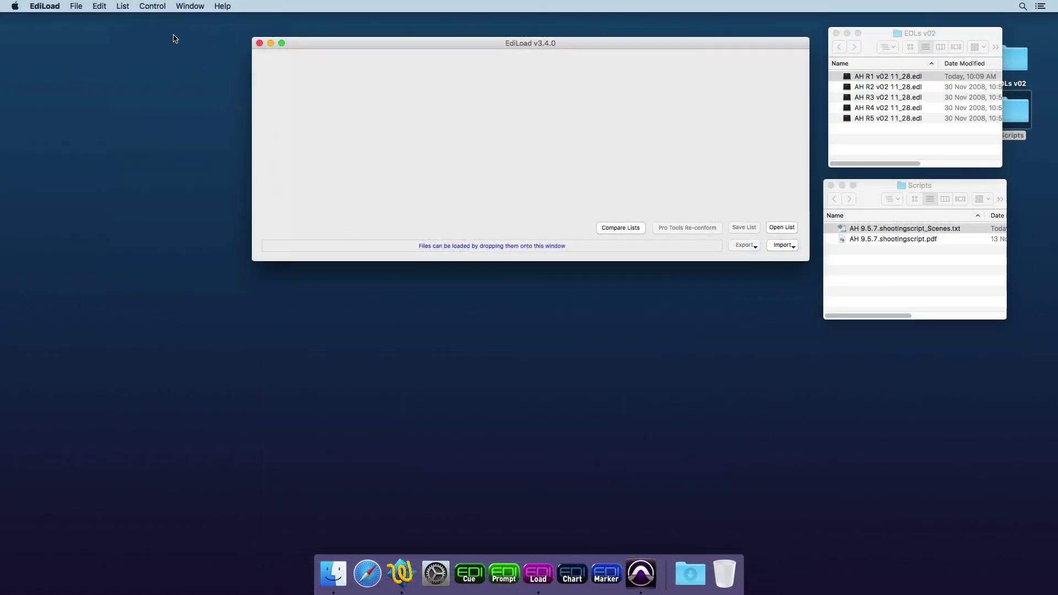
# - Choose List > Create Scene Change List... to open the wizard
pyautogui.click(121, 5)
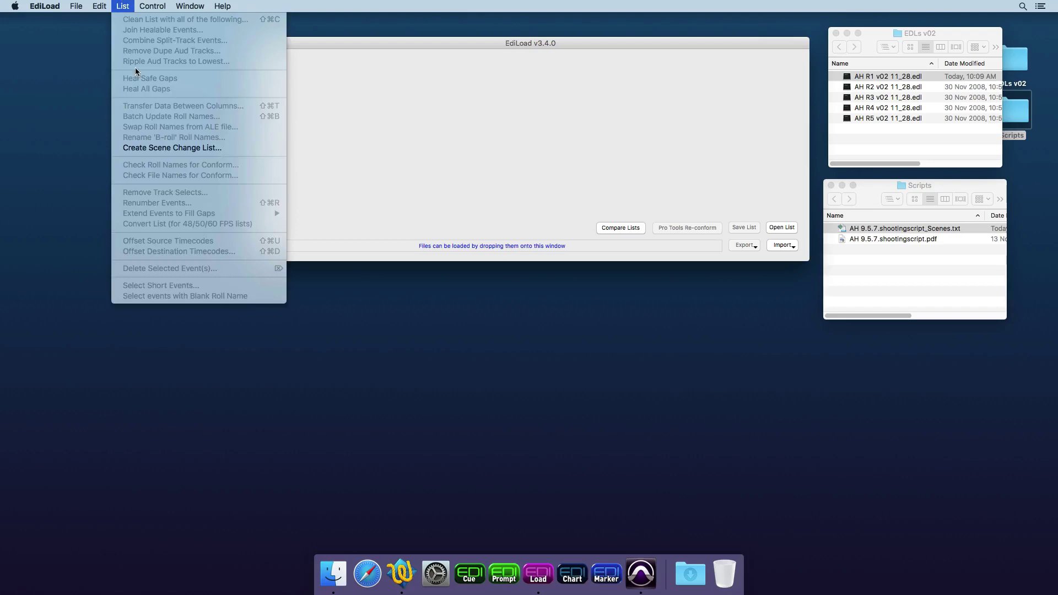
pyautogui.click(147, 148)
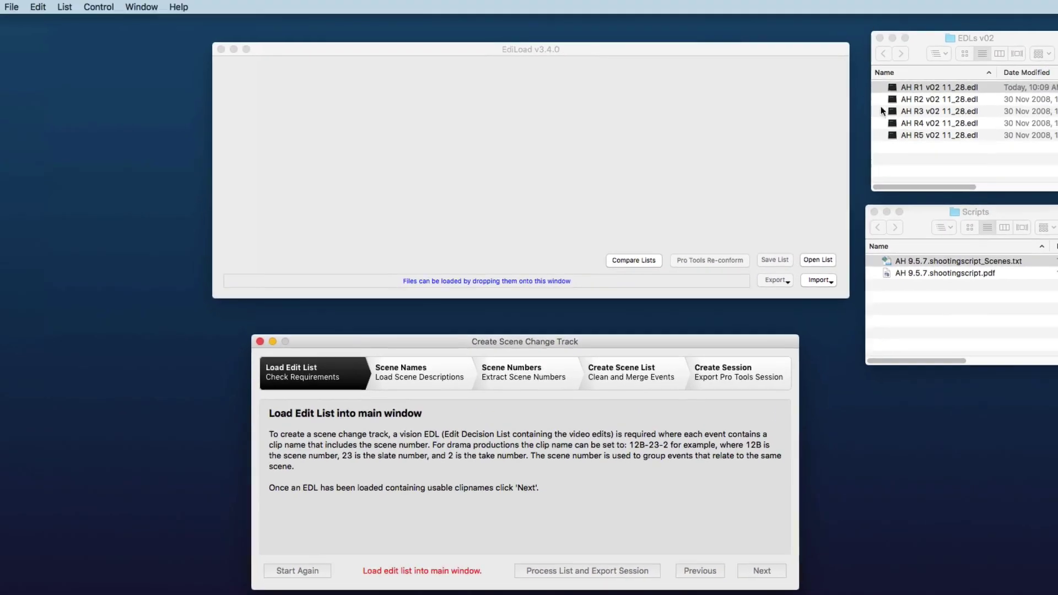
# - Load the reel one EDL with source timecodes kept at 23.976 / 24 FPS
pyautogui.moveTo(882, 110); pyautogui.dragTo(560, 131)
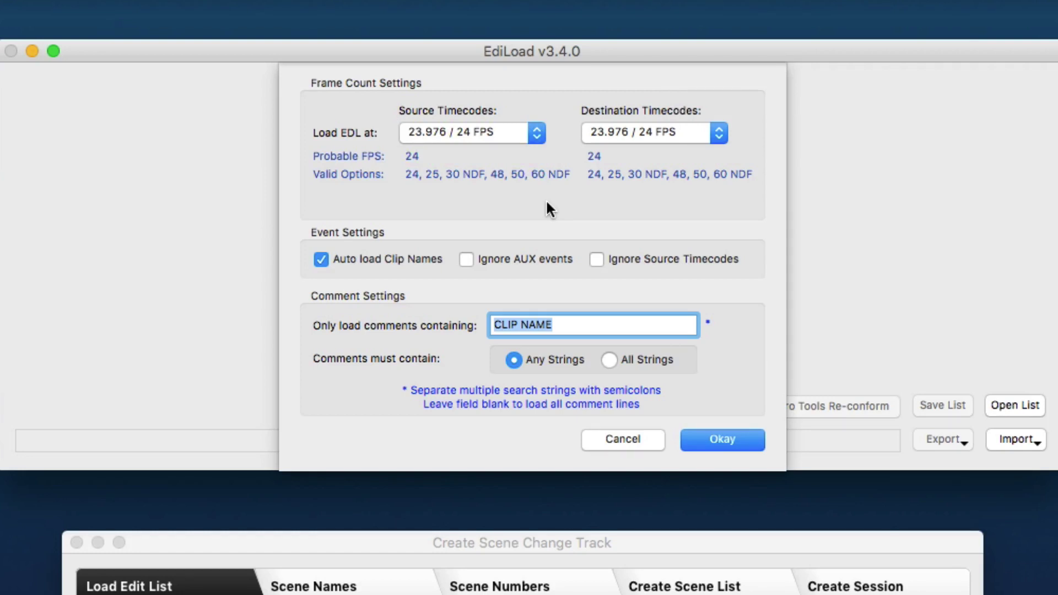
pyautogui.click(501, 139)
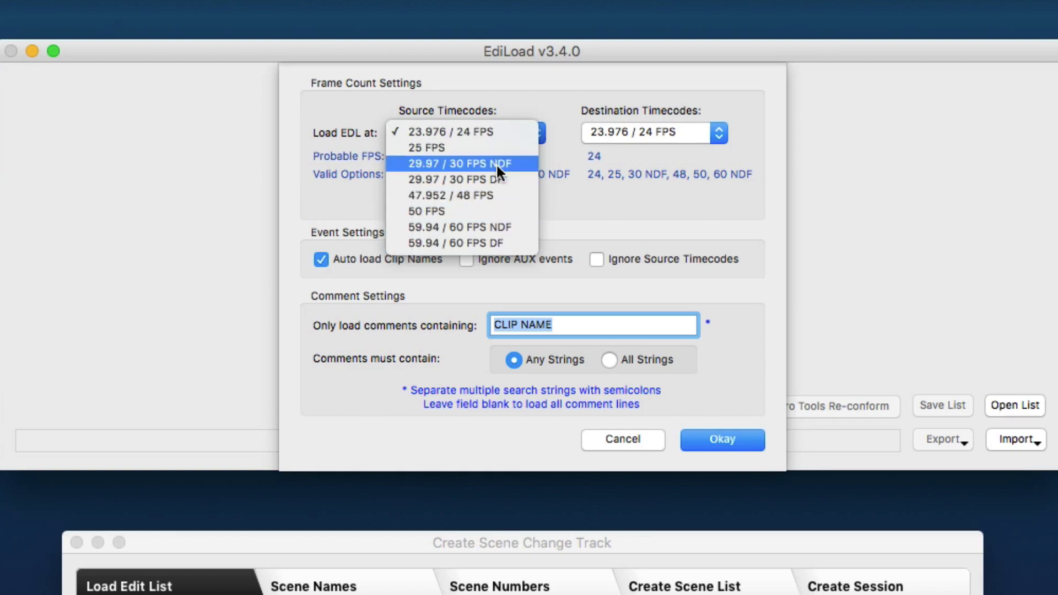
pyautogui.click(488, 132)
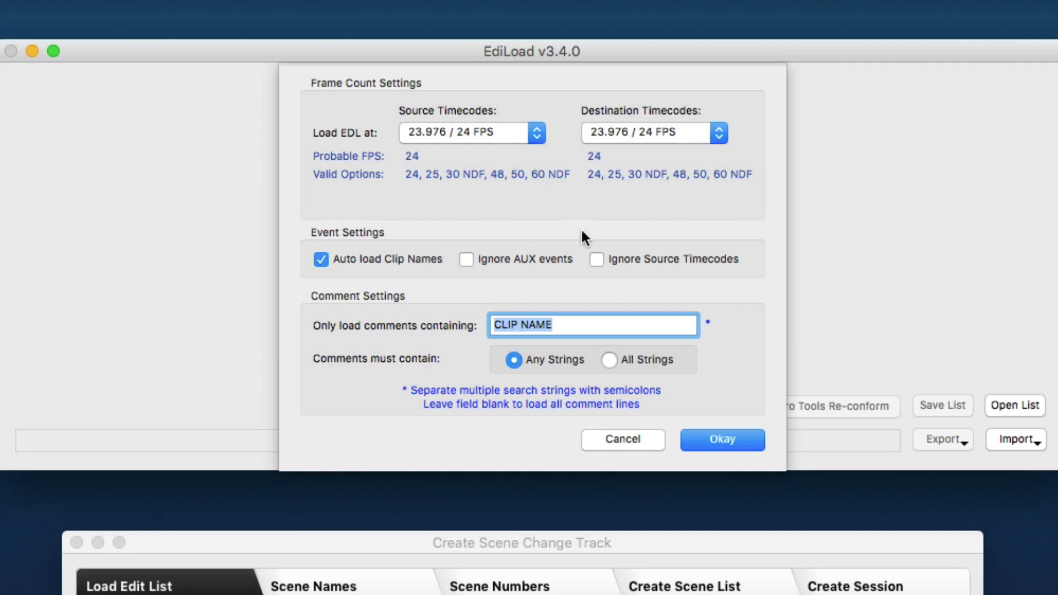
pyautogui.click(597, 260)
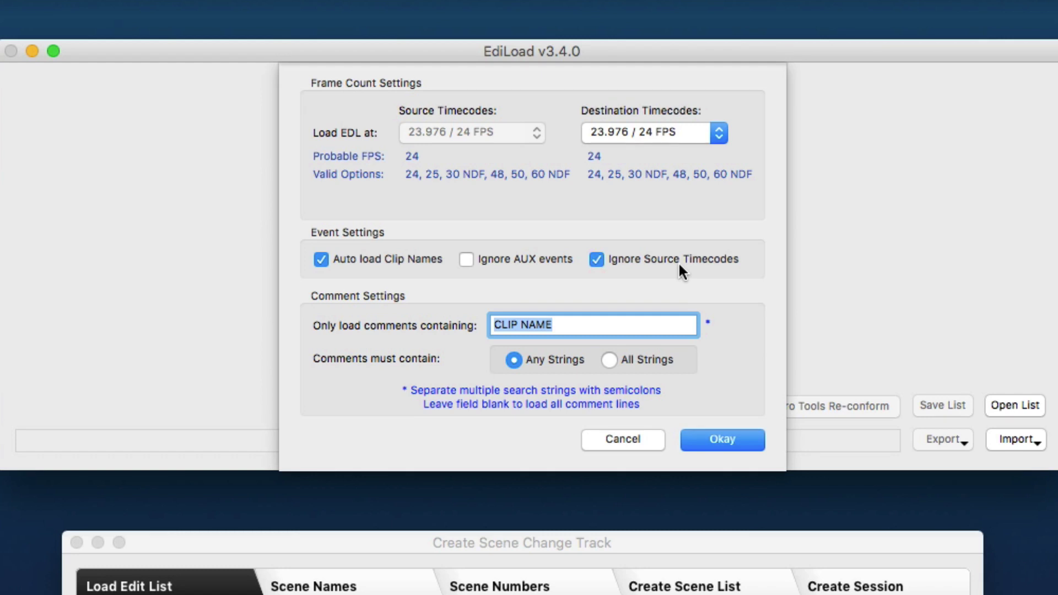
pyautogui.click(598, 260)
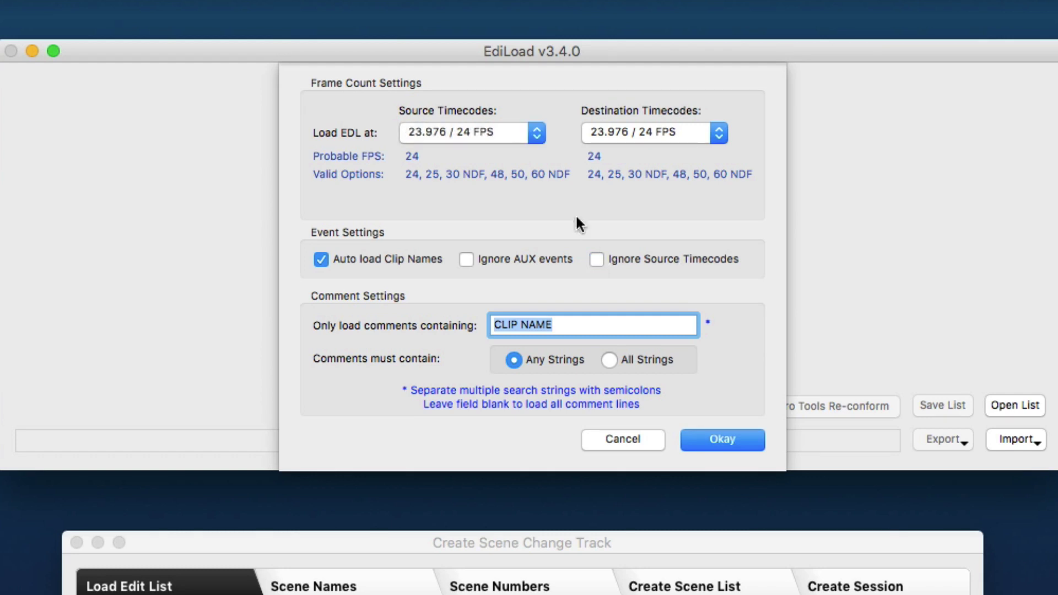
pyautogui.click(720, 440)
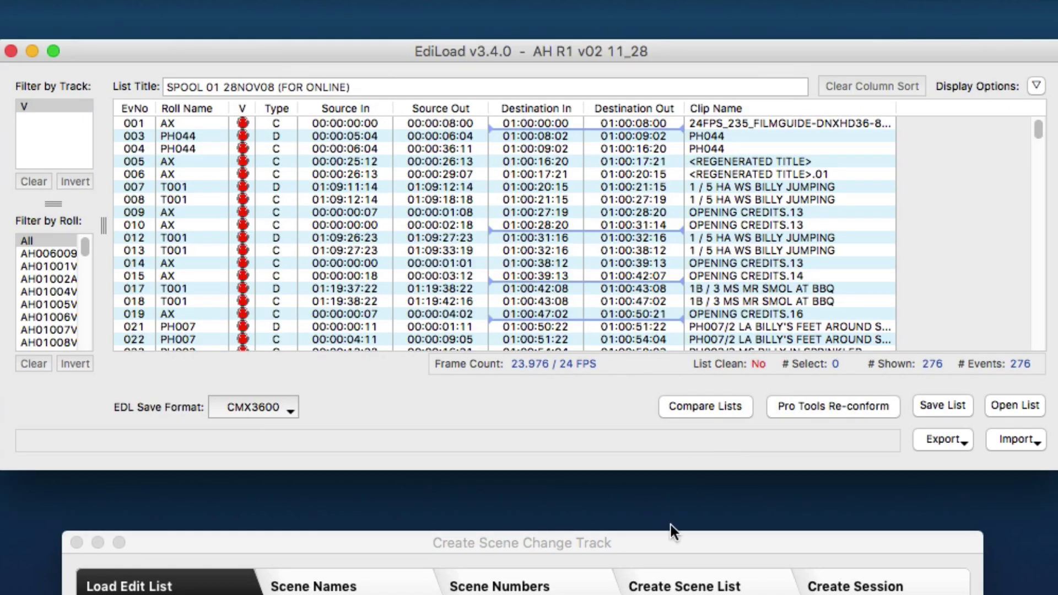
pyautogui.click(672, 548)
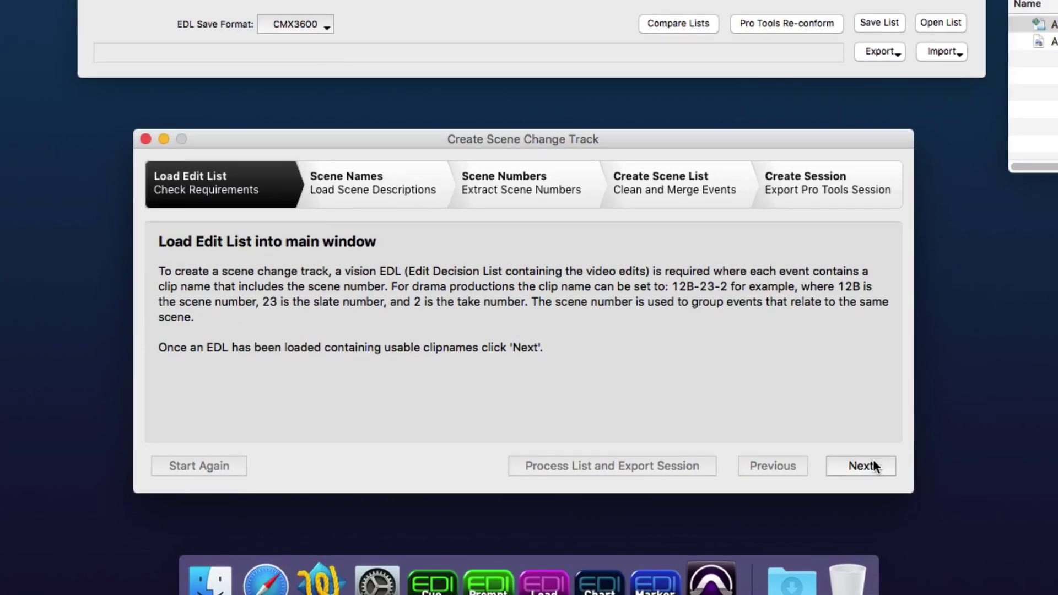
# - At the Scene Names step, import the shooting script PDF from page 1 as scene descriptions
pyautogui.click(873, 466)
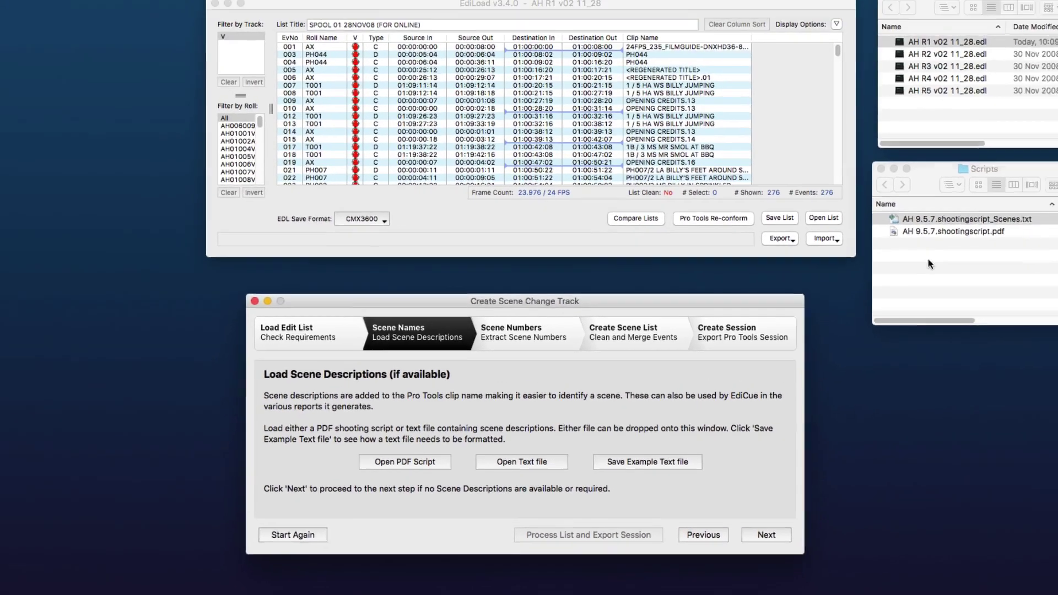
pyautogui.click(1053, 25)
pyautogui.moveTo(919, 253); pyautogui.dragTo(567, 415)
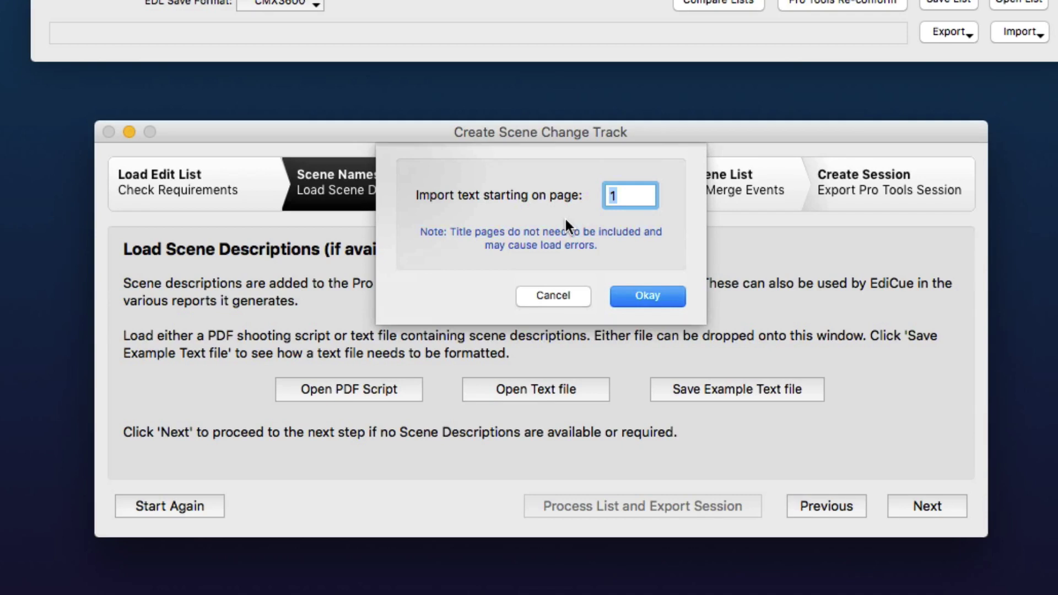
pyautogui.click(639, 302)
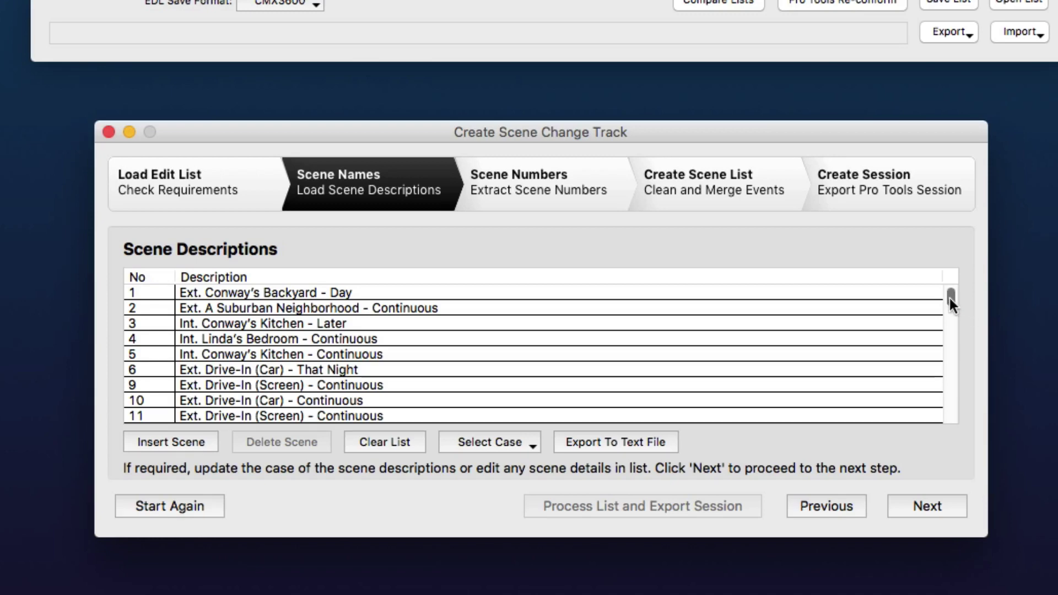
pyautogui.moveTo(951, 298)
pyautogui.mouseDown()
pyautogui.moveTo(947, 389)
pyautogui.moveTo(954, 292)
pyautogui.mouseUp()
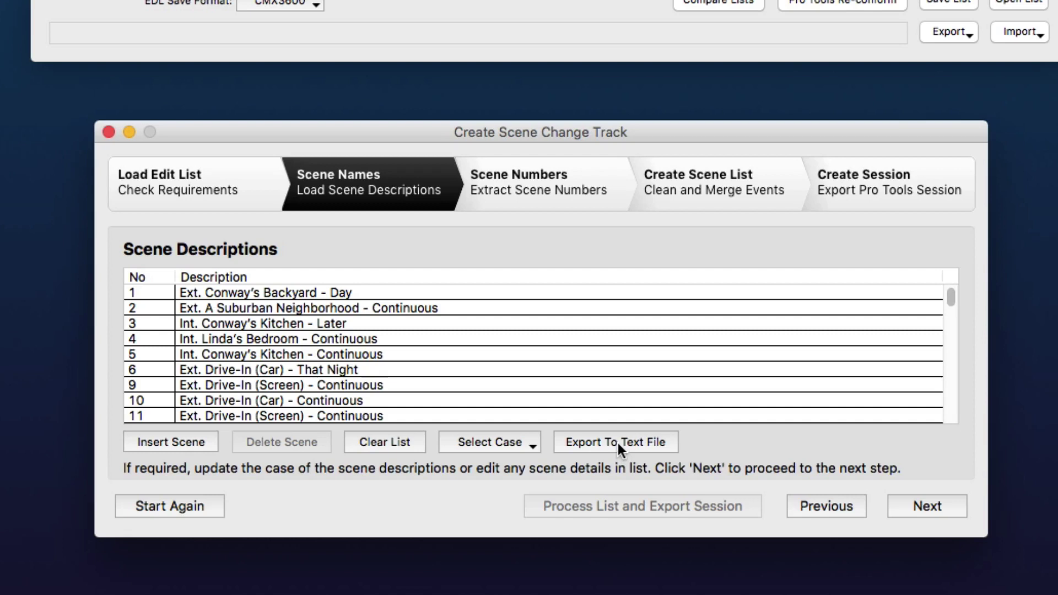
# - Go to the Scene Numbers step and preview scene numbers for events 013 and 089
pyautogui.click(930, 504)
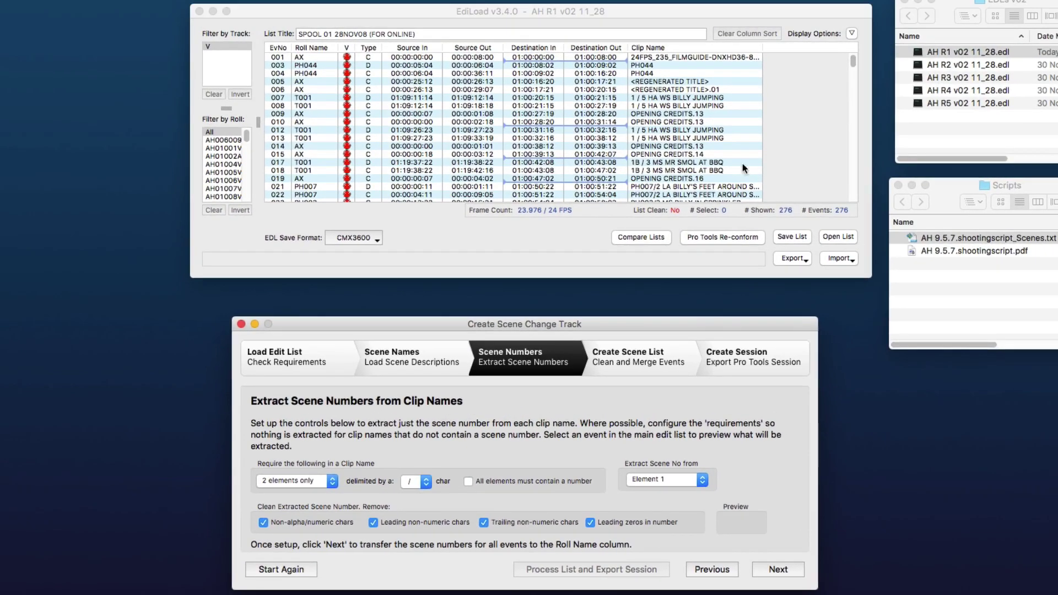
pyautogui.click(721, 137)
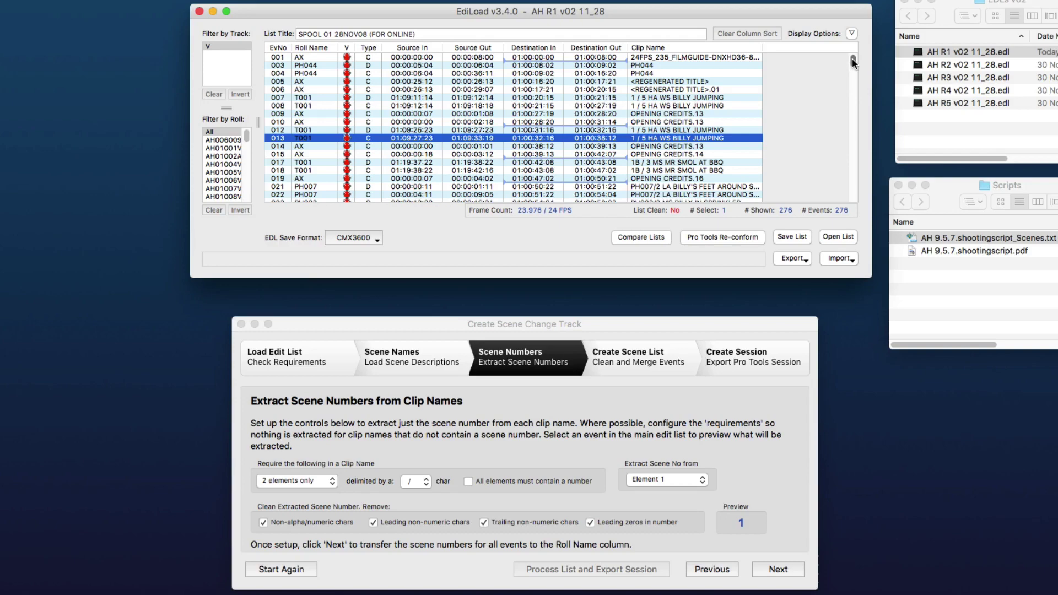
pyautogui.moveTo(852, 59); pyautogui.dragTo(859, 102)
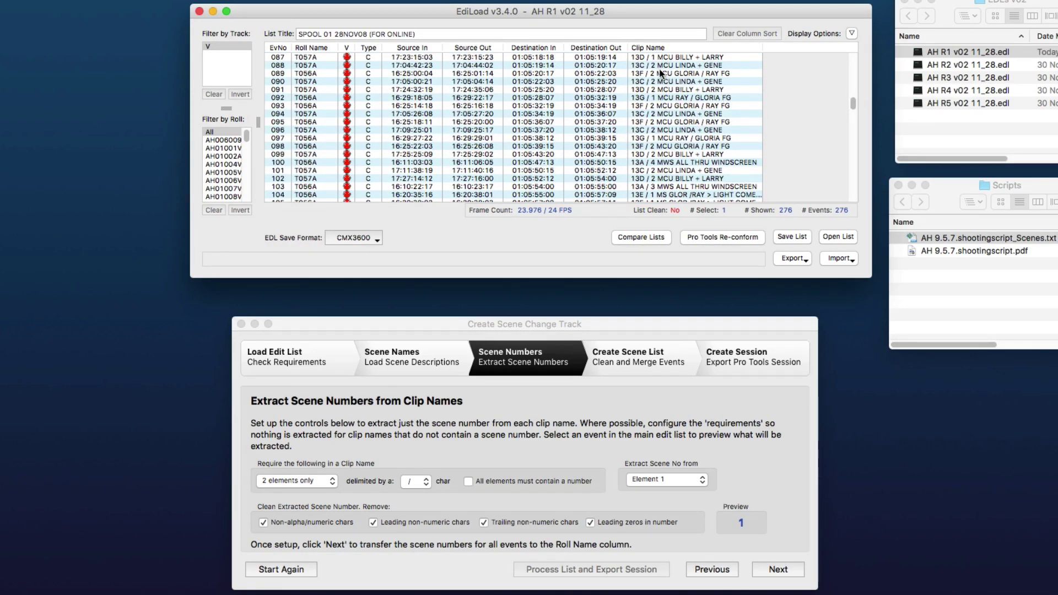
pyautogui.click(661, 74)
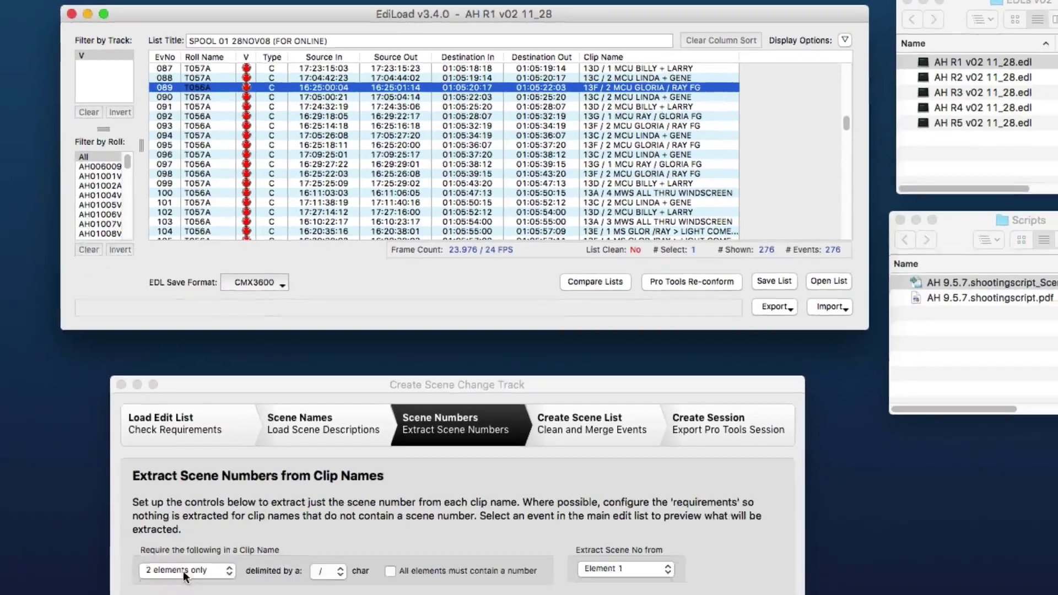
# - Require 2 or more elements per clip name and keep Element 1 as the scene number
pyautogui.click(270, 481)
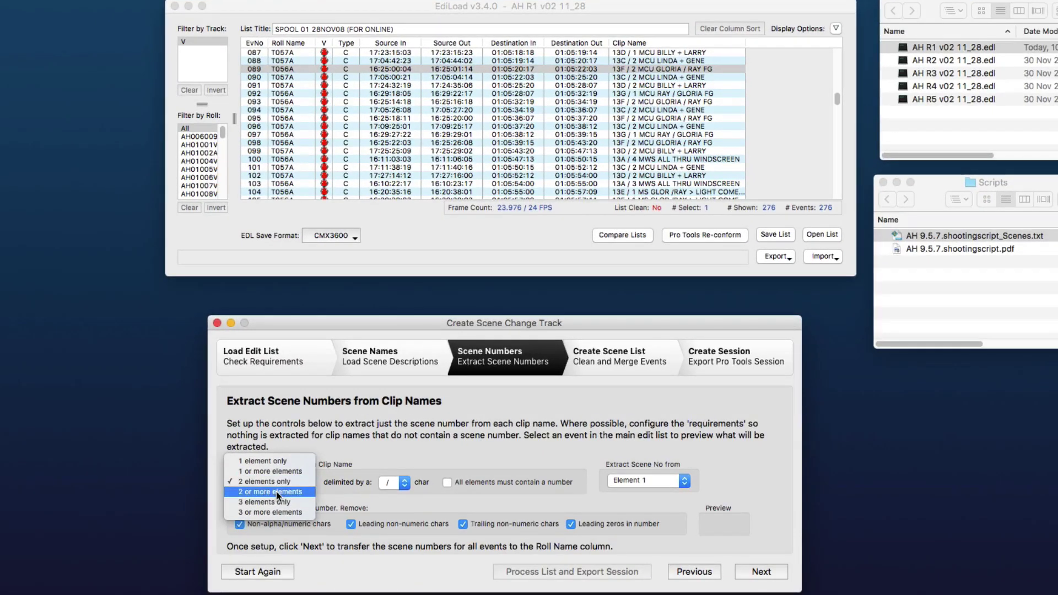
pyautogui.click(276, 491)
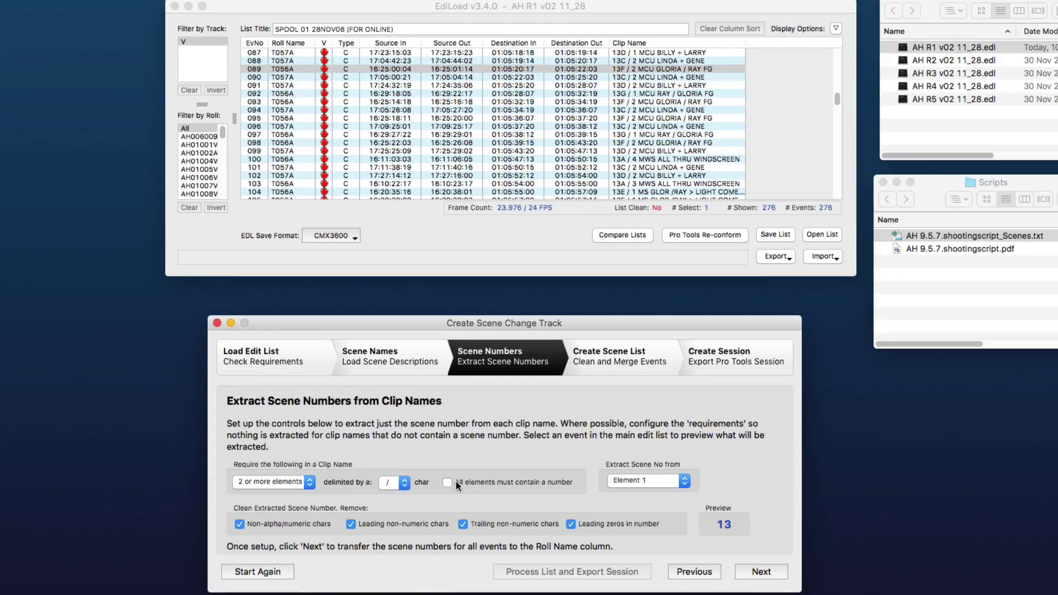
pyautogui.click(639, 481)
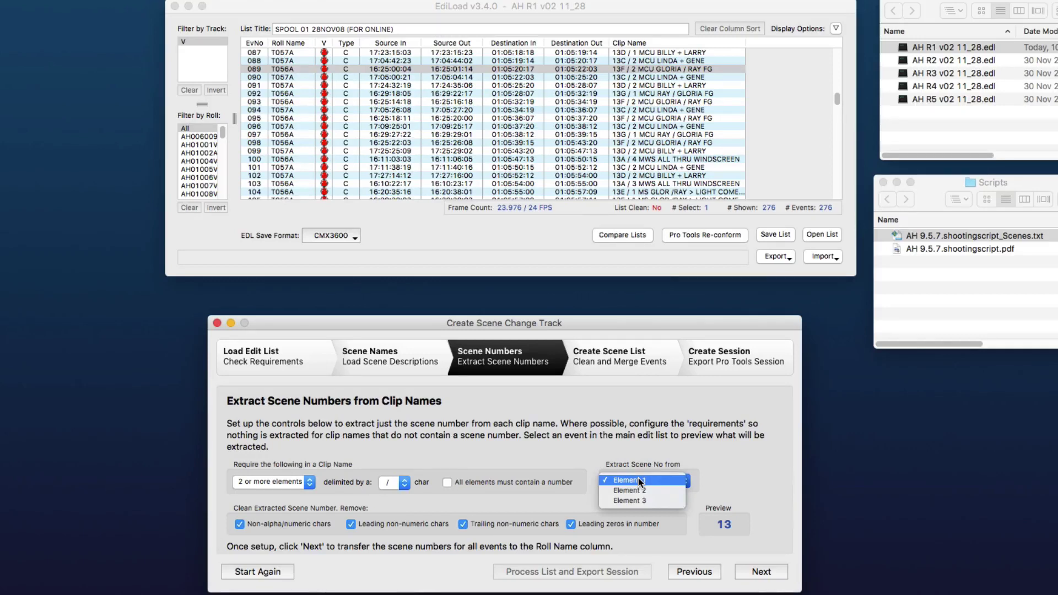
pyautogui.click(639, 469)
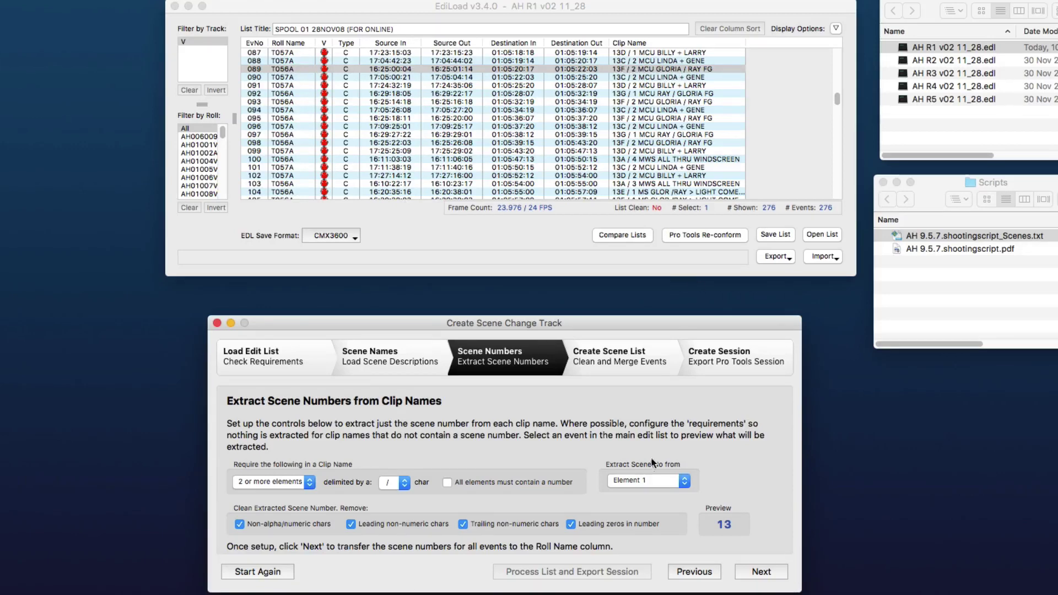
pyautogui.click(653, 482)
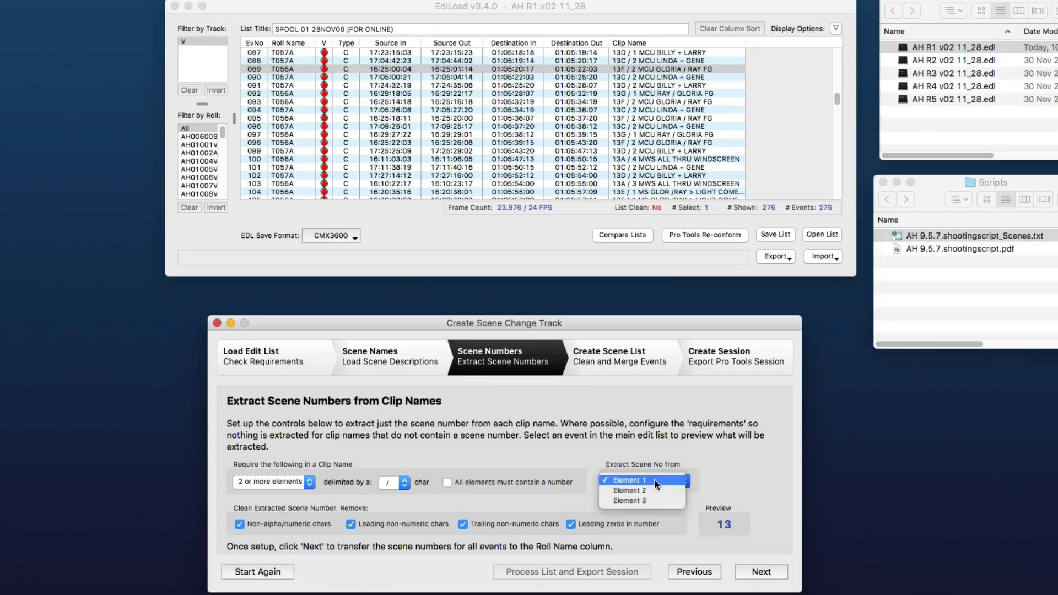
pyautogui.click(655, 480)
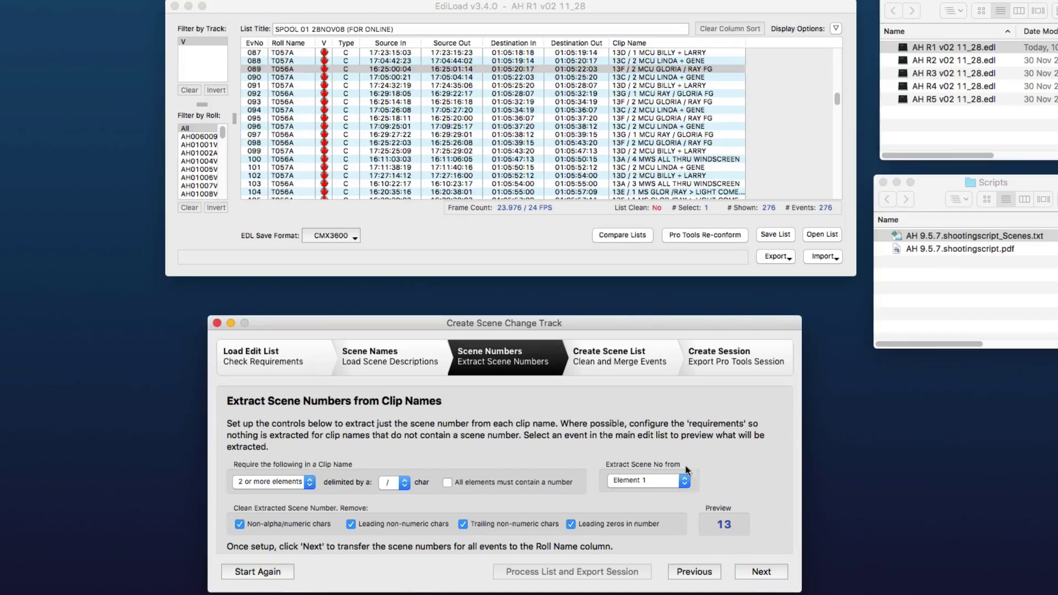
# - Check the scene number previews for events 091 through 094
pyautogui.click(639, 78)
pyautogui.click(638, 83)
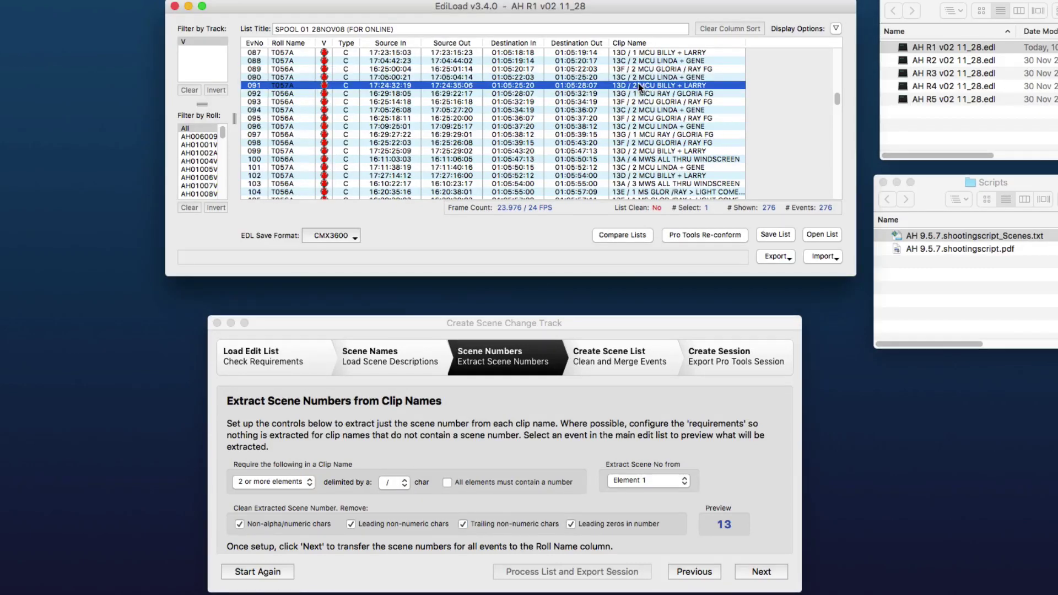
pyautogui.click(638, 92)
pyautogui.click(639, 101)
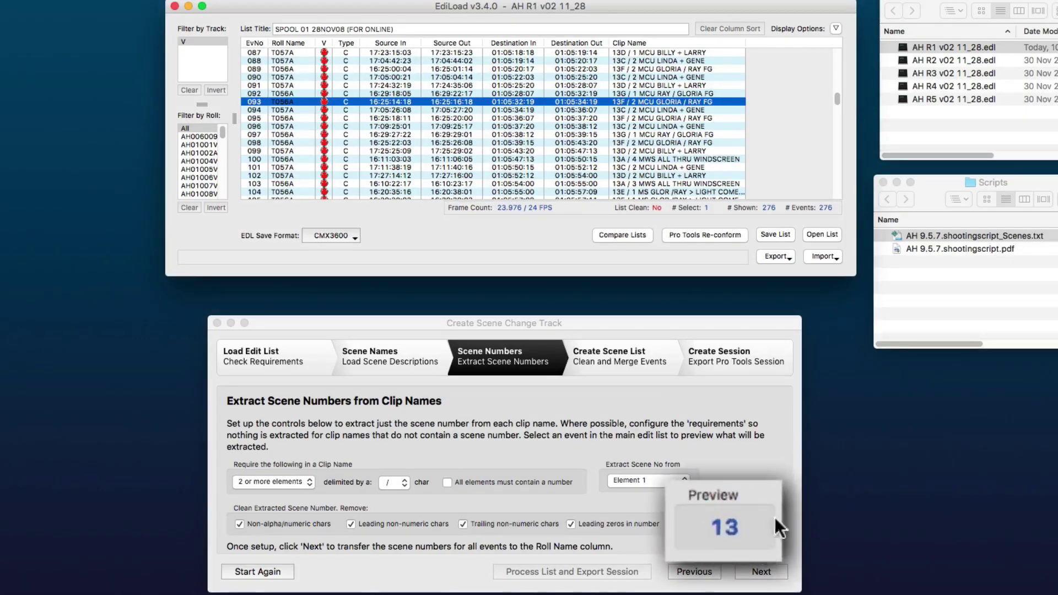
pyautogui.click(650, 109)
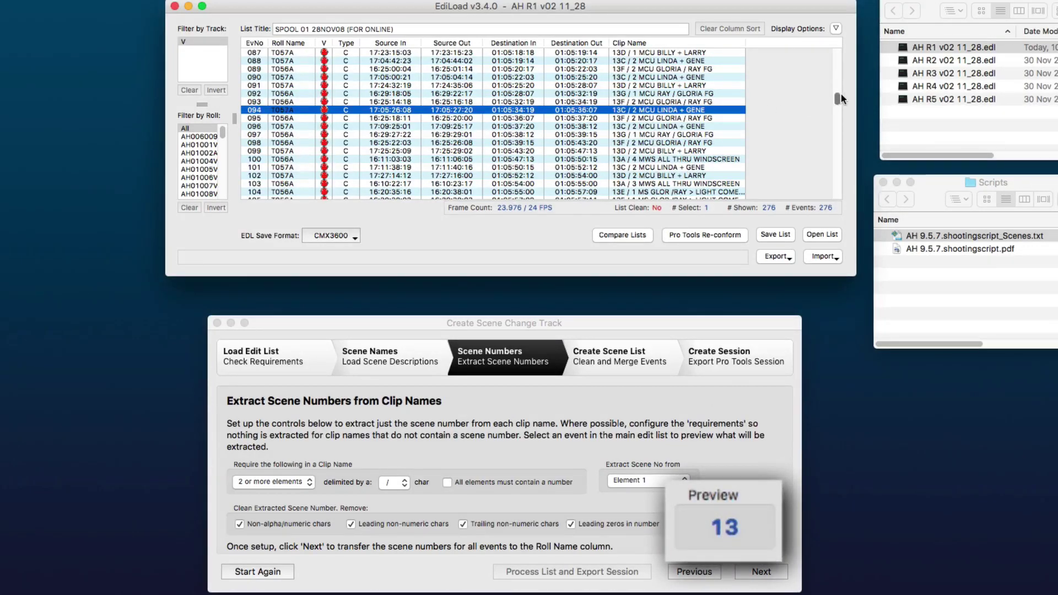
pyautogui.scroll(-5, 663, 95)
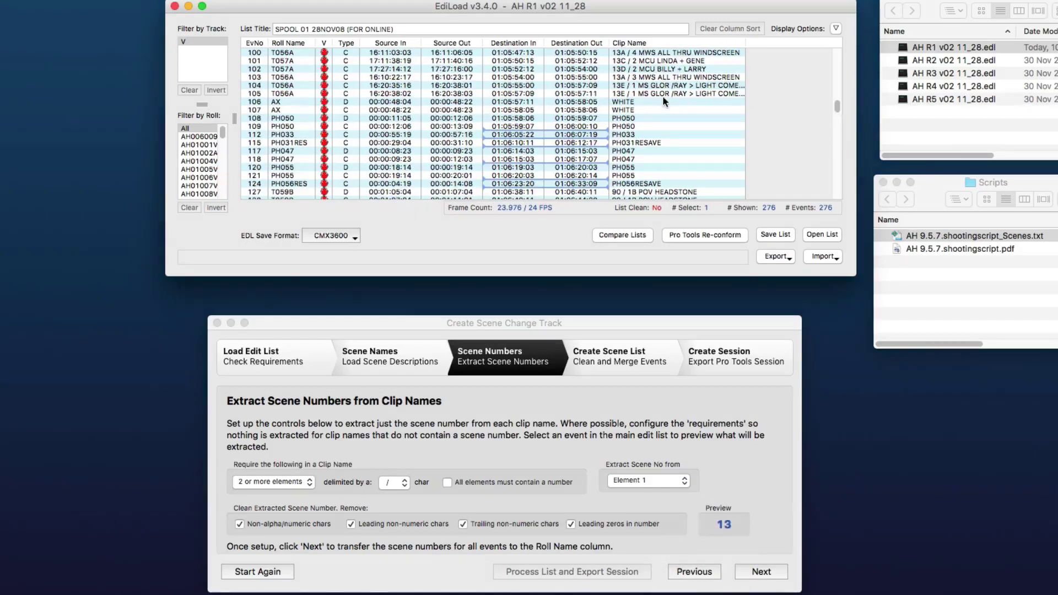
# - Check previews for events 106–108, confirming PH050 yields no scene number, and event 147
pyautogui.click(660, 101)
pyautogui.click(646, 109)
pyautogui.click(646, 117)
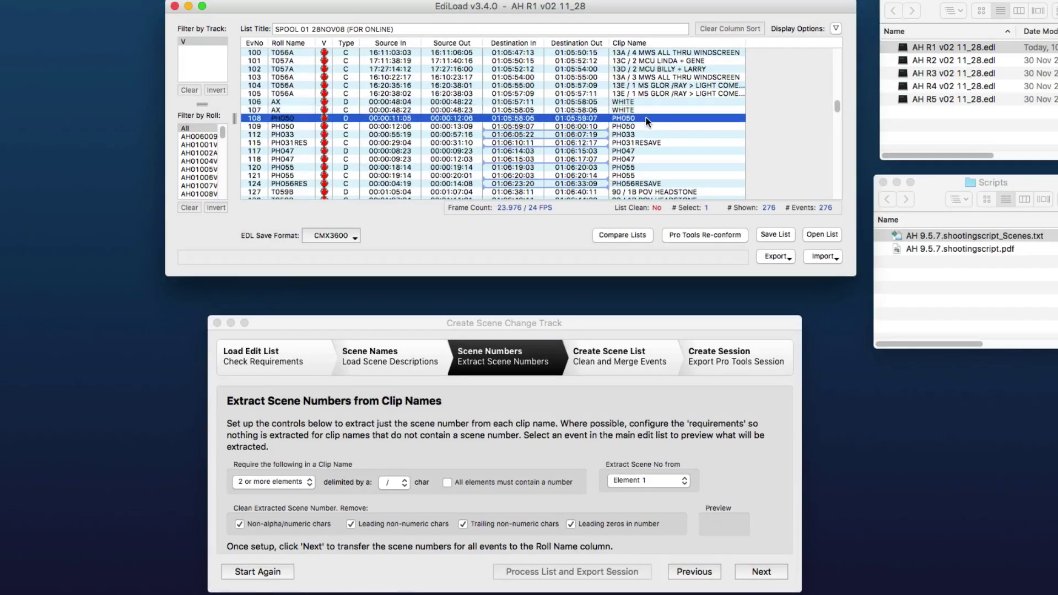
pyautogui.click(647, 125)
pyautogui.click(647, 117)
pyautogui.click(646, 110)
pyautogui.click(644, 102)
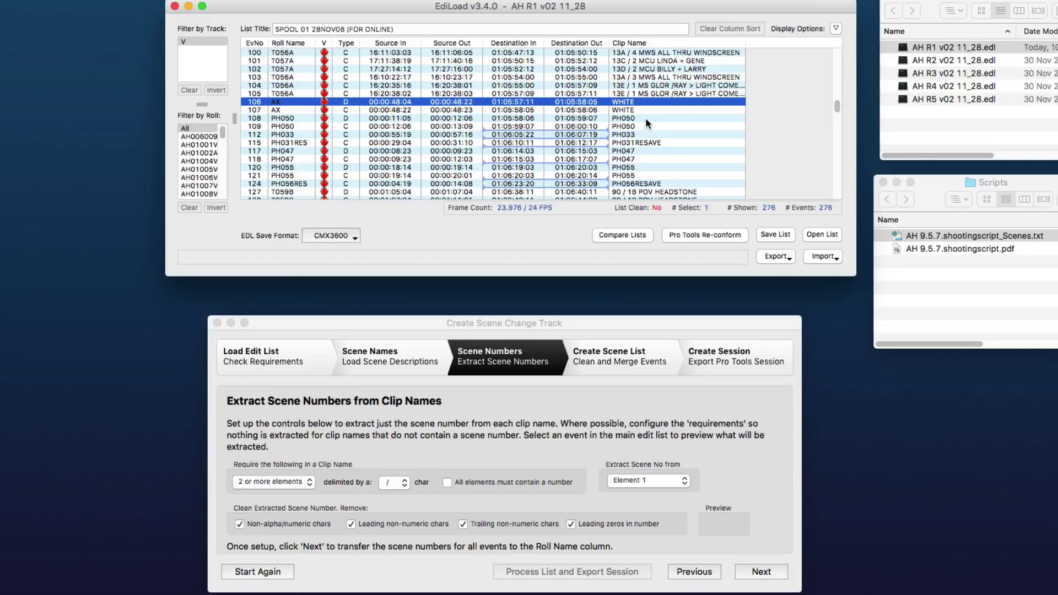
pyautogui.scroll(-8, 646, 117)
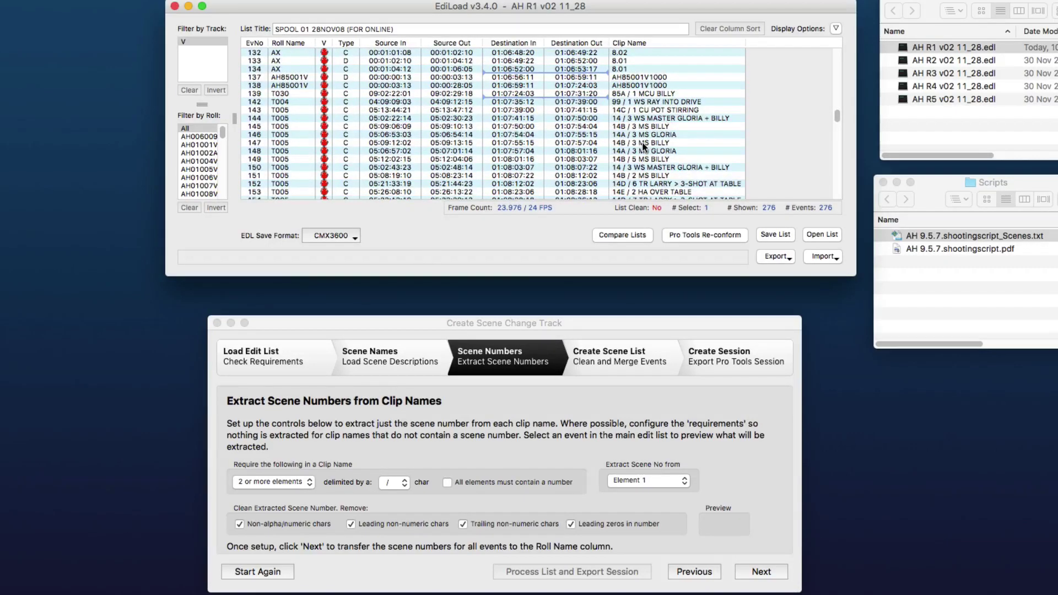
pyautogui.click(643, 143)
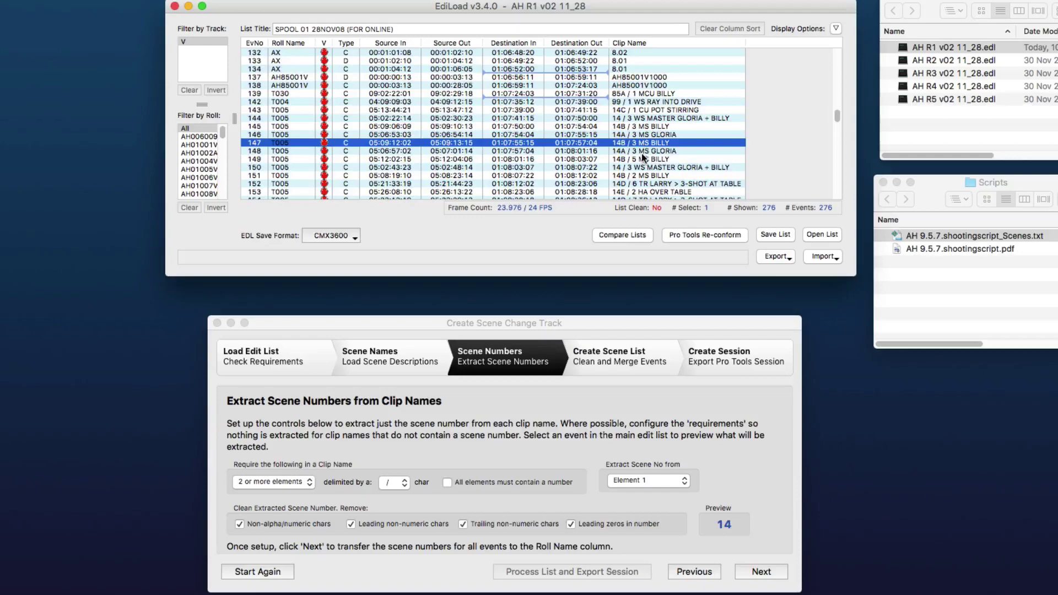
# - Test the trailing-letter and leading non-numeric Clean options, leaving both removals ticked
pyautogui.click(579, 320)
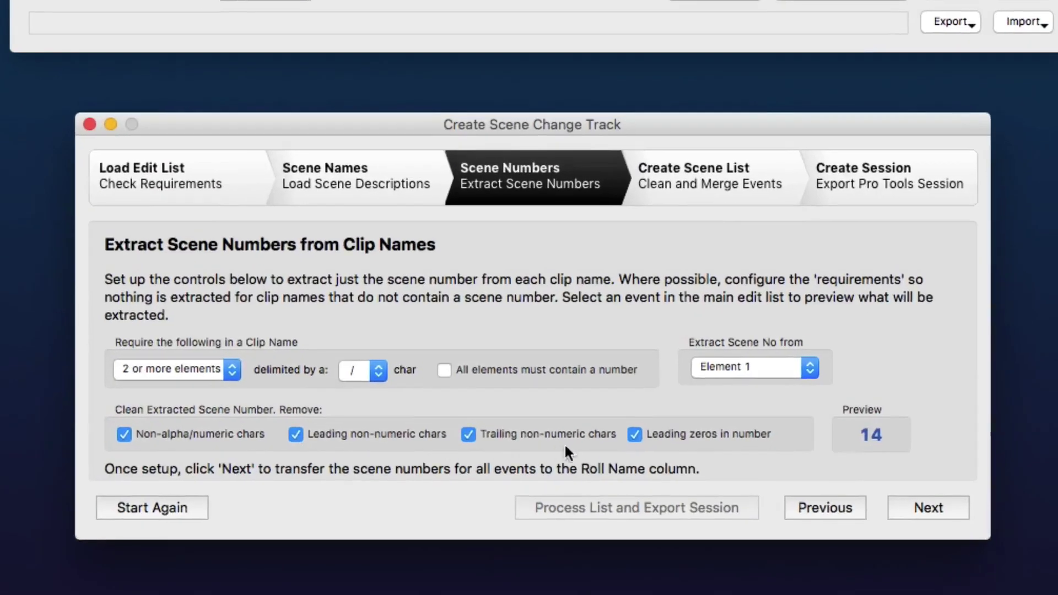
pyautogui.click(496, 434)
pyautogui.click(496, 435)
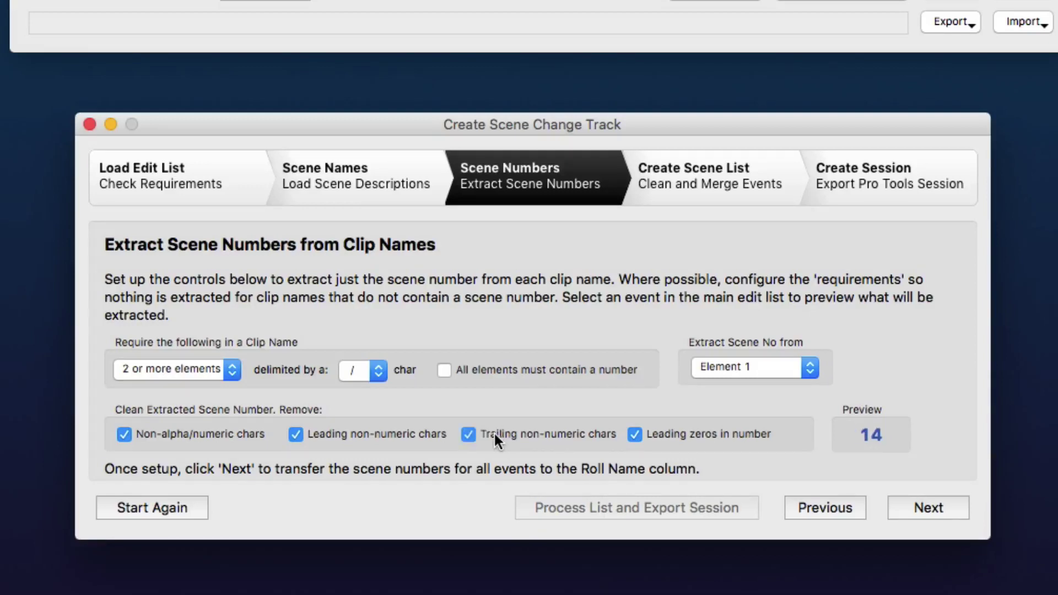
pyautogui.click(372, 432)
pyautogui.click(371, 434)
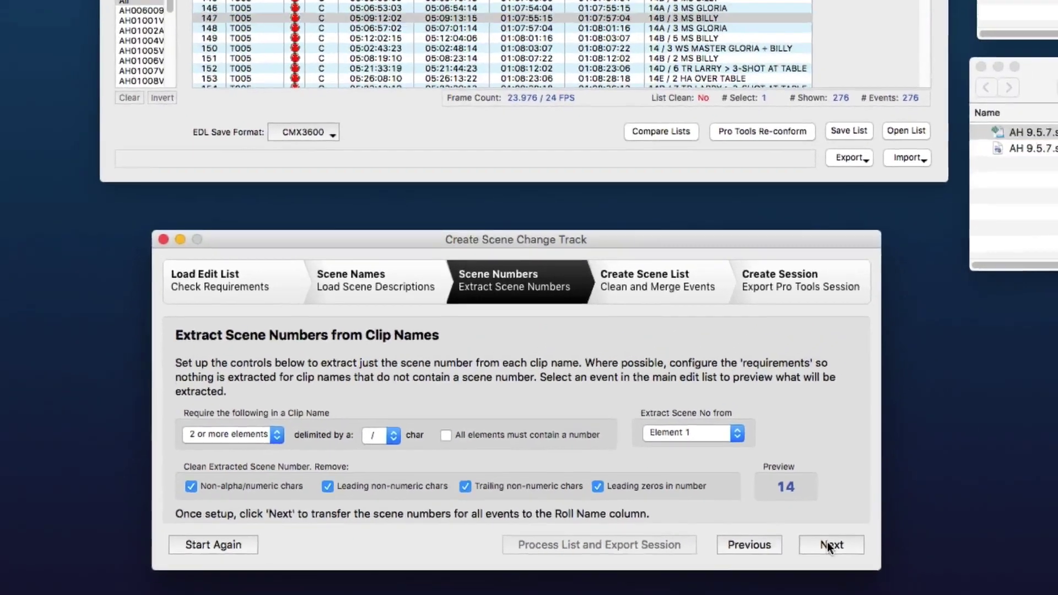
# - Transfer scene numbers into the Roll Name column and inspect event 025's extracted number
pyautogui.click(928, 508)
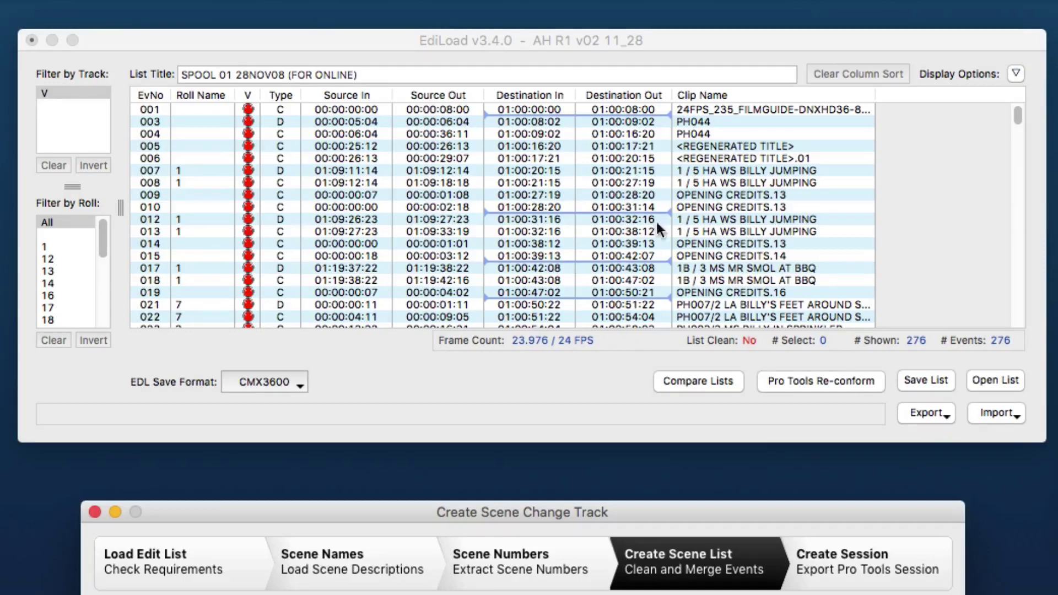
pyautogui.scroll(-20, 200, 210)
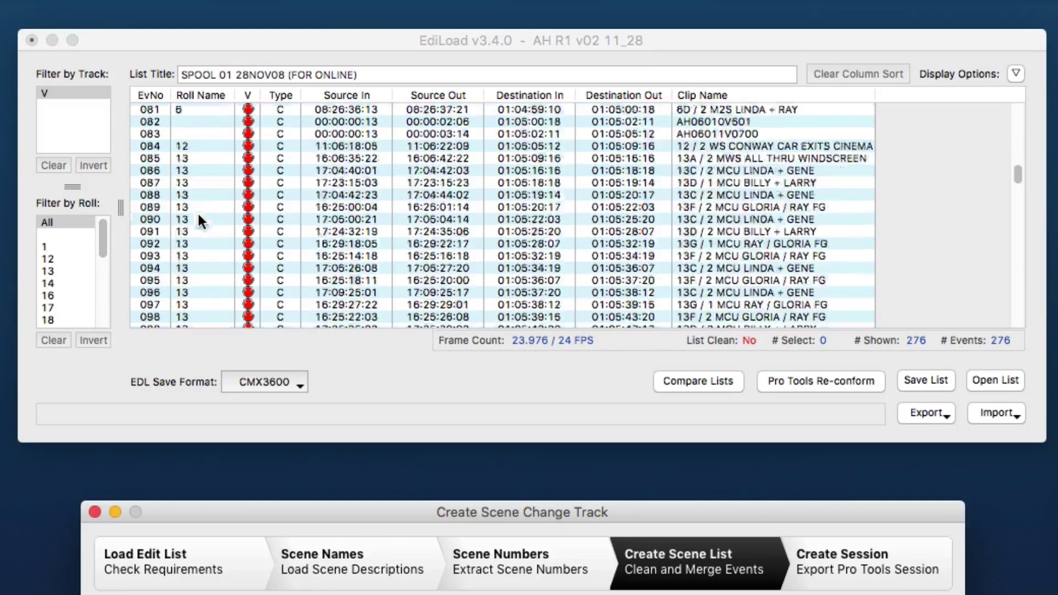
pyautogui.scroll(12, 198, 211)
pyautogui.scroll(10, 196, 211)
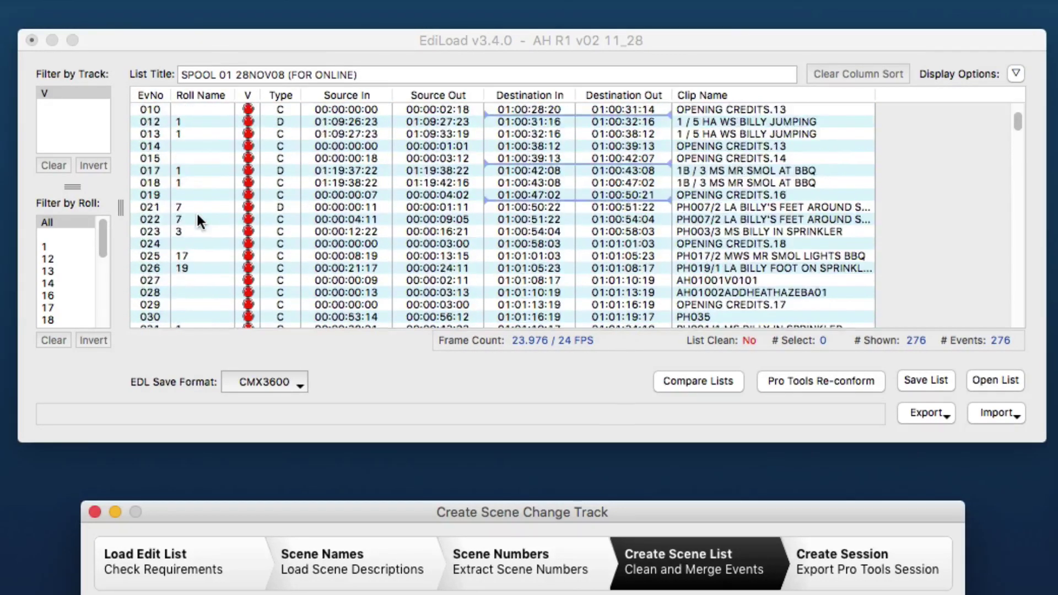
pyautogui.click(187, 255)
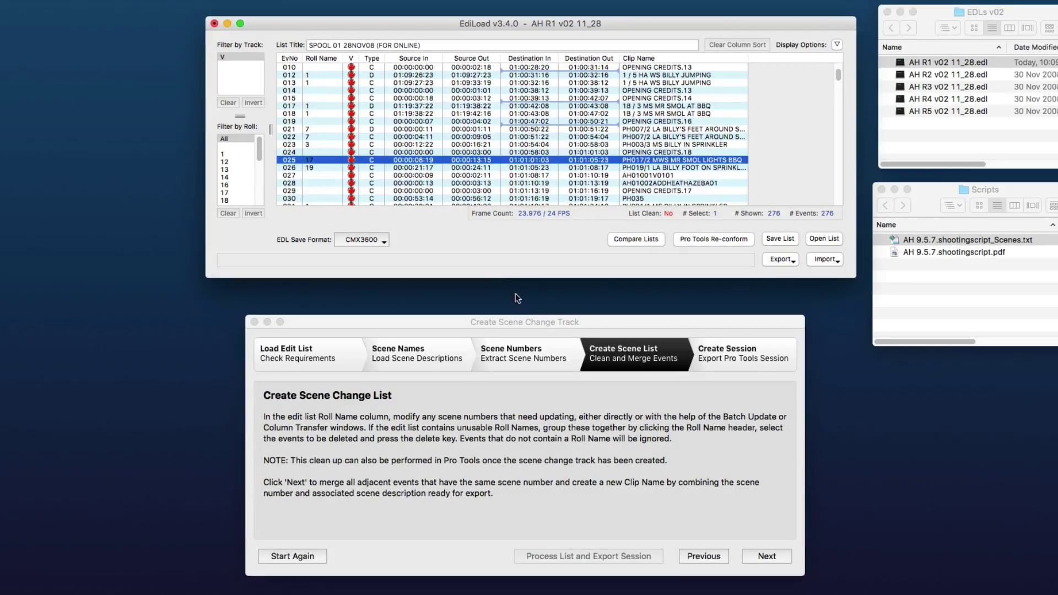
pyautogui.click(613, 422)
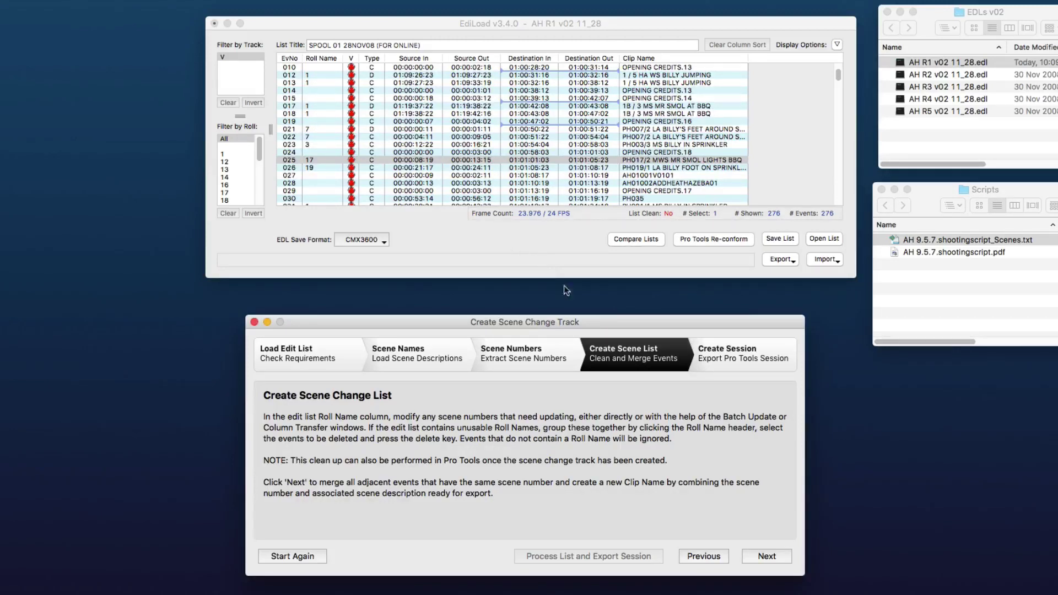
# - Merge into 24 scene events, keep Pro Tools v10 (.ptx file) format, and proceed to Save As
pyautogui.click(763, 556)
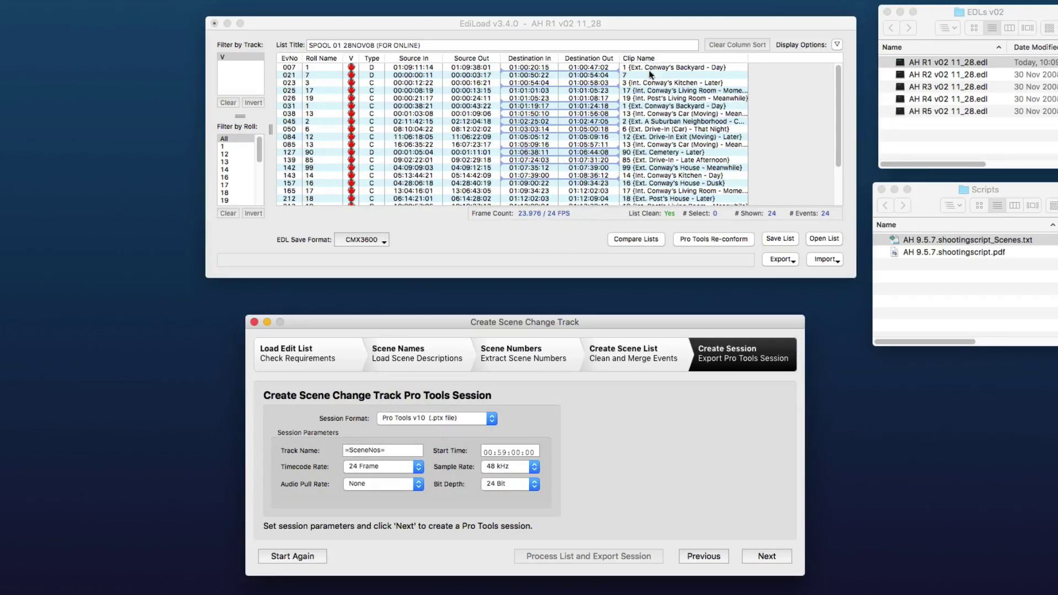
pyautogui.scroll(-5, 653, 155)
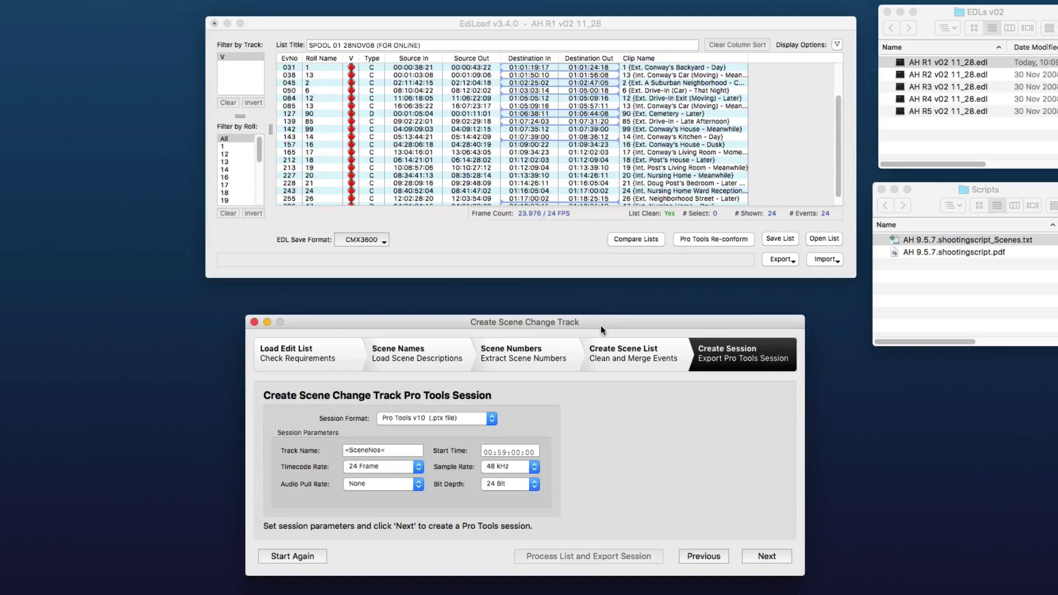
pyautogui.click(612, 431)
pyautogui.click(484, 419)
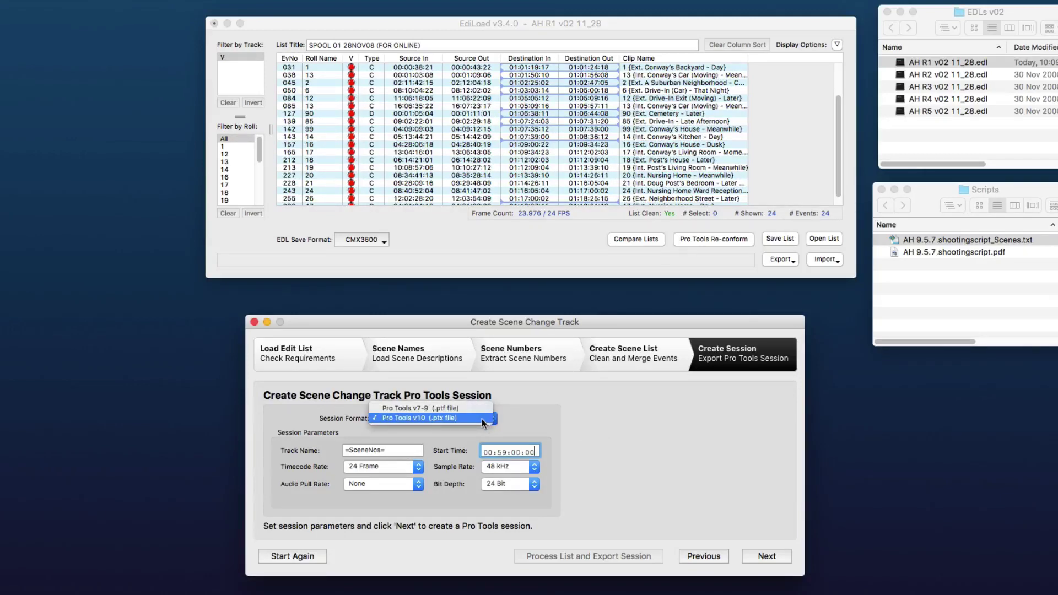
pyautogui.click(480, 419)
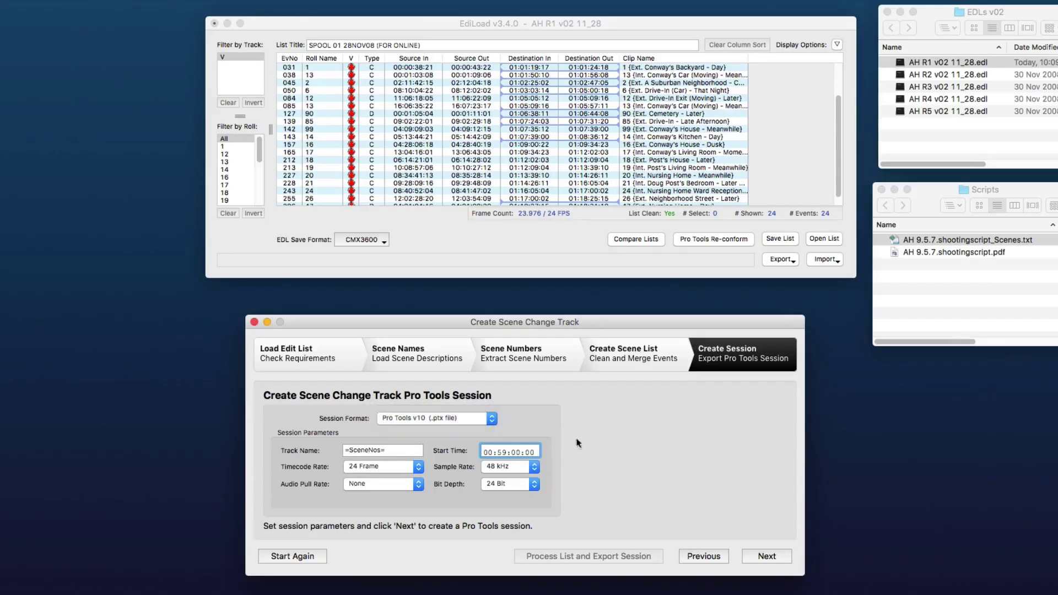
pyautogui.click(761, 554)
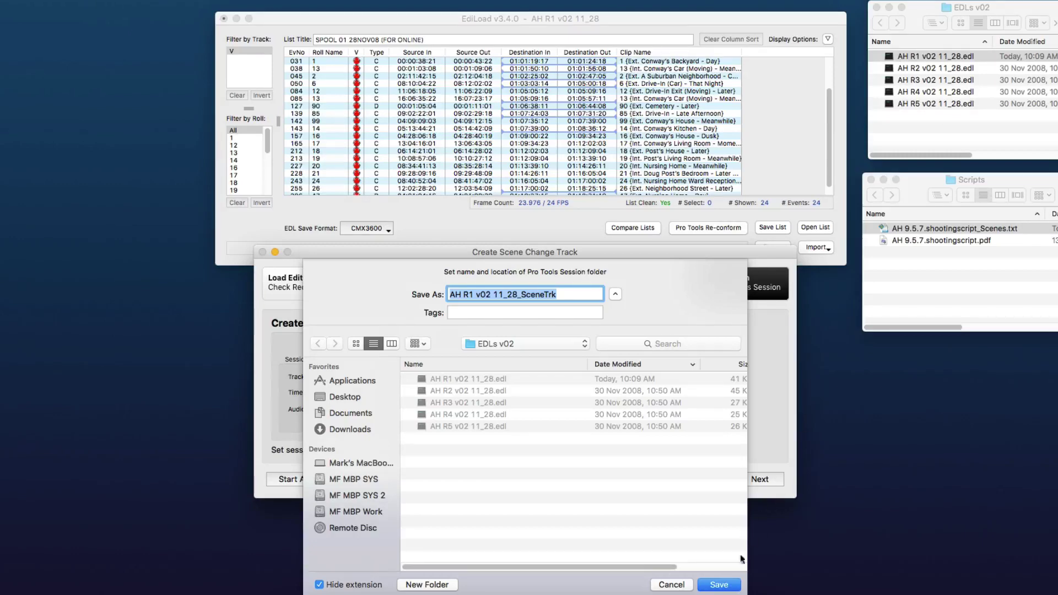
# - Save the AH R1 v02 11_28_SceneTrk session into EDLs v02 and show its new .ptx file
pyautogui.click(728, 586)
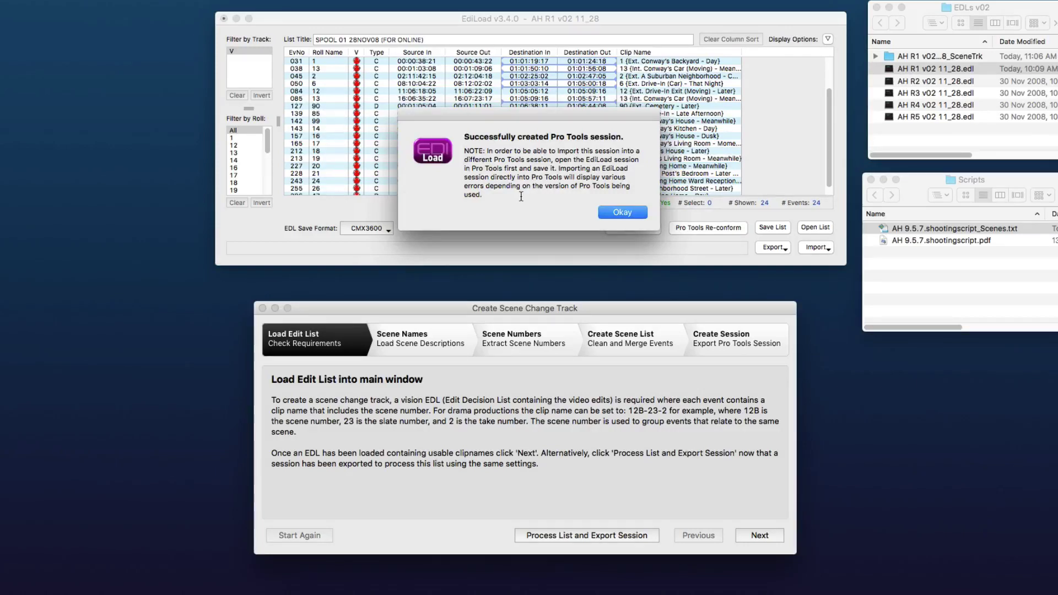
pyautogui.click(615, 212)
pyautogui.click(875, 55)
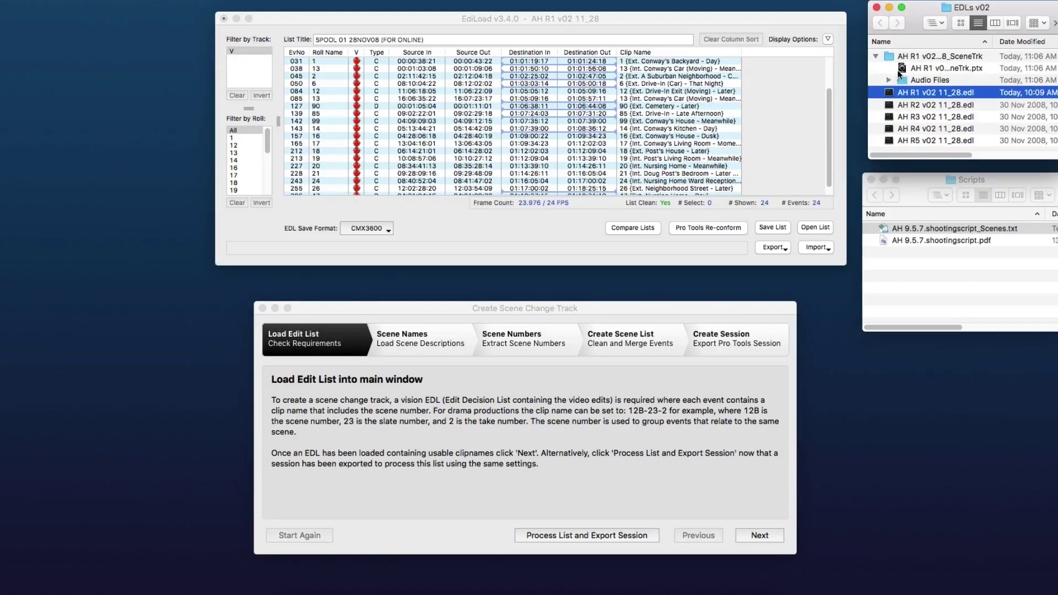
# - Open the new SceneTrk .ptx session in Pro Tools and zoom across its timeline
pyautogui.click(902, 67)
pyautogui.doubleClick(902, 66)
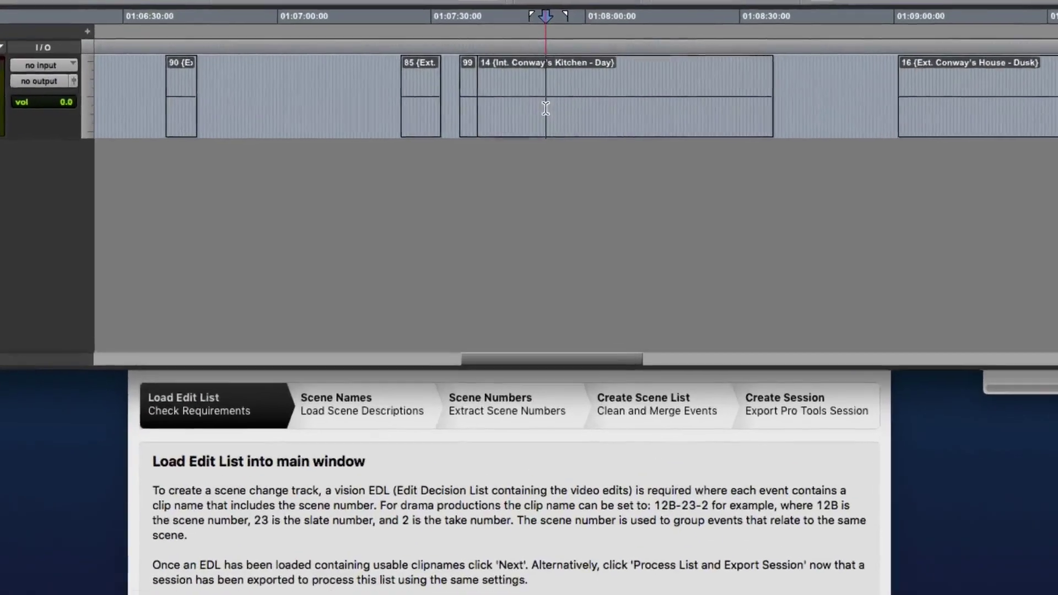
pyautogui.press('super+bracketleft')
pyautogui.press('super+bracketleft')
pyautogui.press('super+bracketleft')
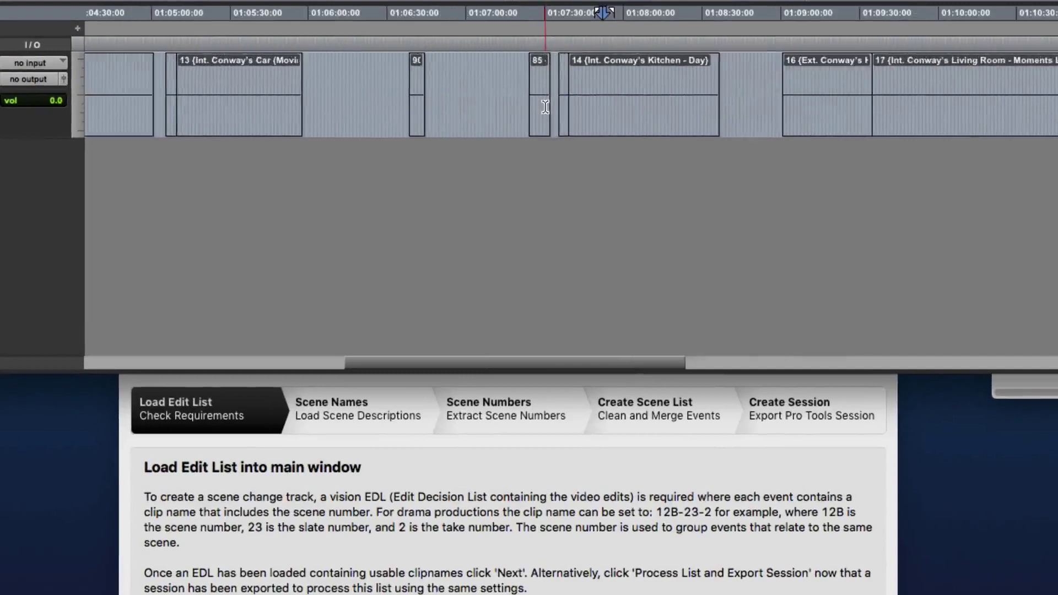
pyautogui.press('super+bracketright')
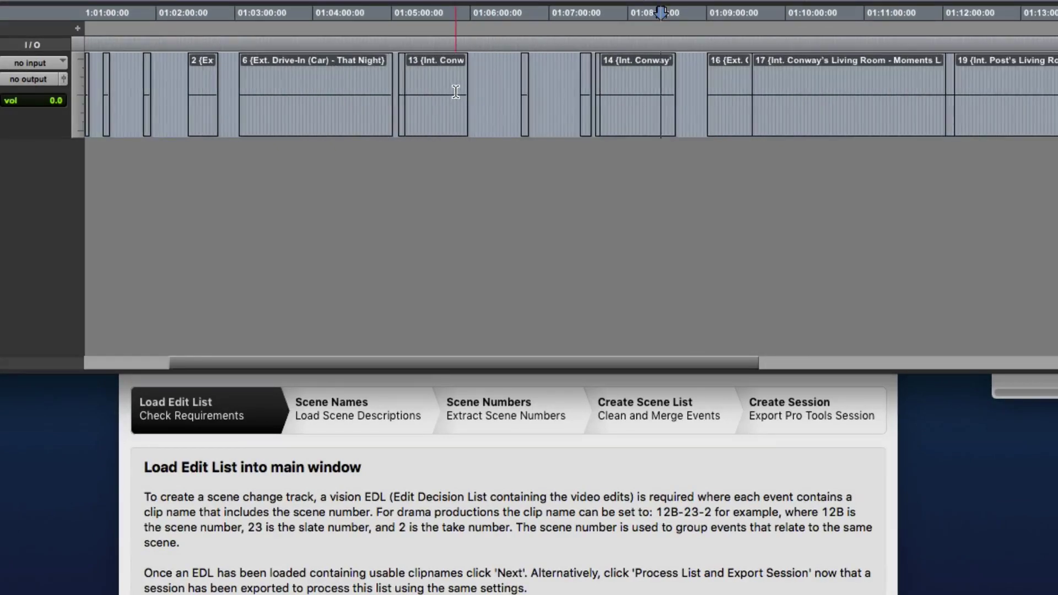
# - Browse the SceneNos clips, checking clip 6 (Ext. Drive-In (Car) - That Night)
pyautogui.click(452, 82)
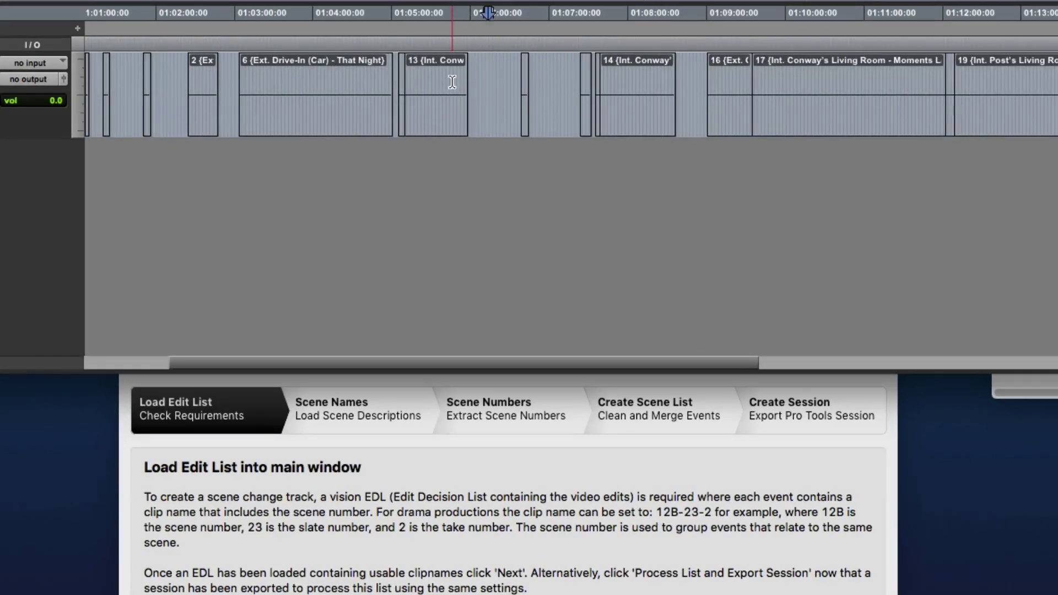
pyautogui.press('super+bracketright')
pyautogui.press('super+bracketright')
pyautogui.press('super+bracketright')
pyautogui.press('super+bracketright')
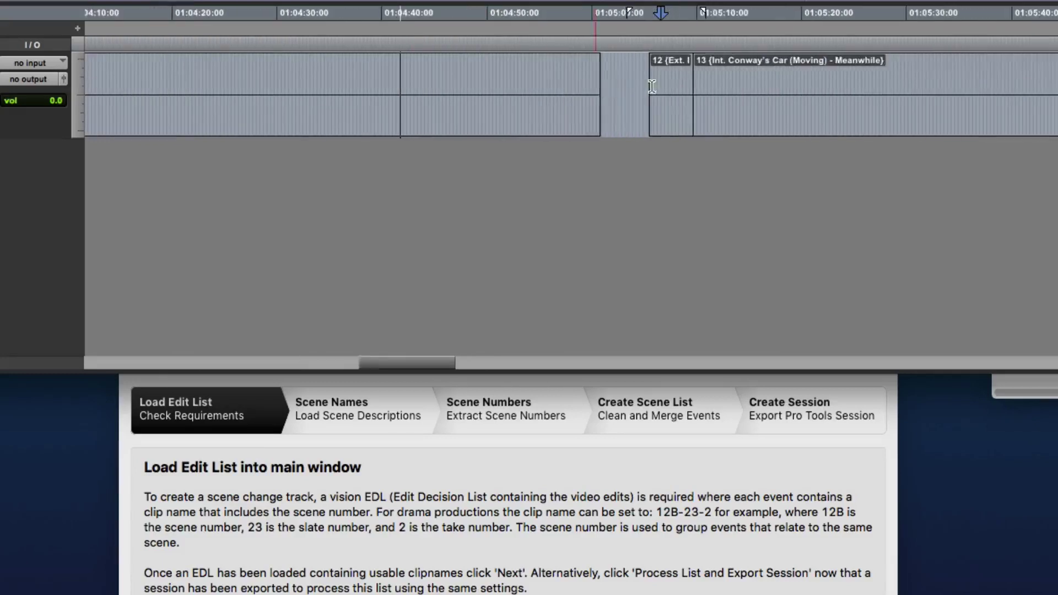
pyautogui.press('super+bracketleft')
pyautogui.press('super+bracketleft')
pyautogui.press('super+bracketleft')
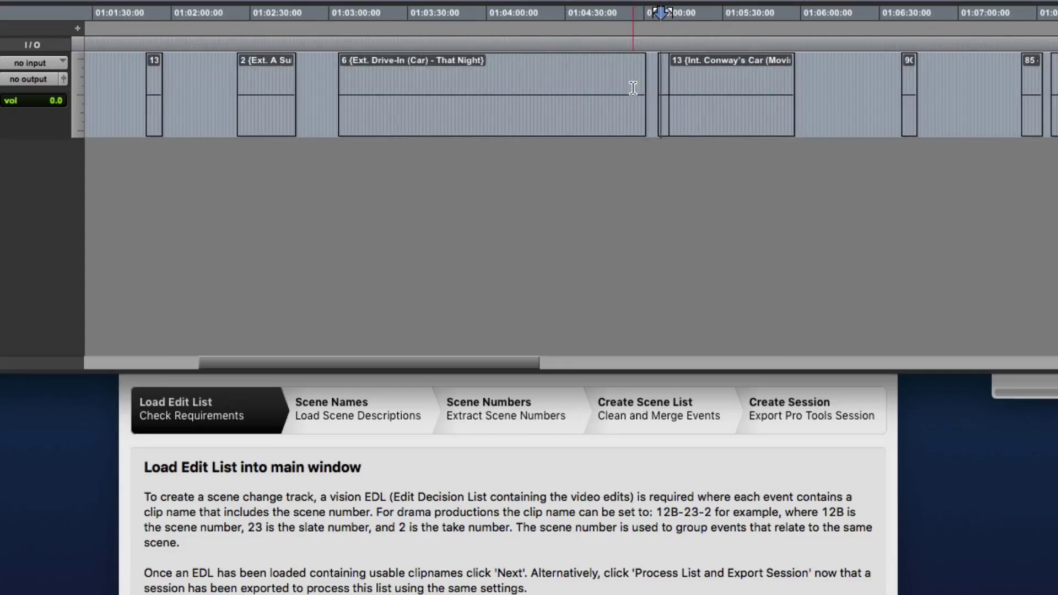
pyautogui.doubleClick(623, 83)
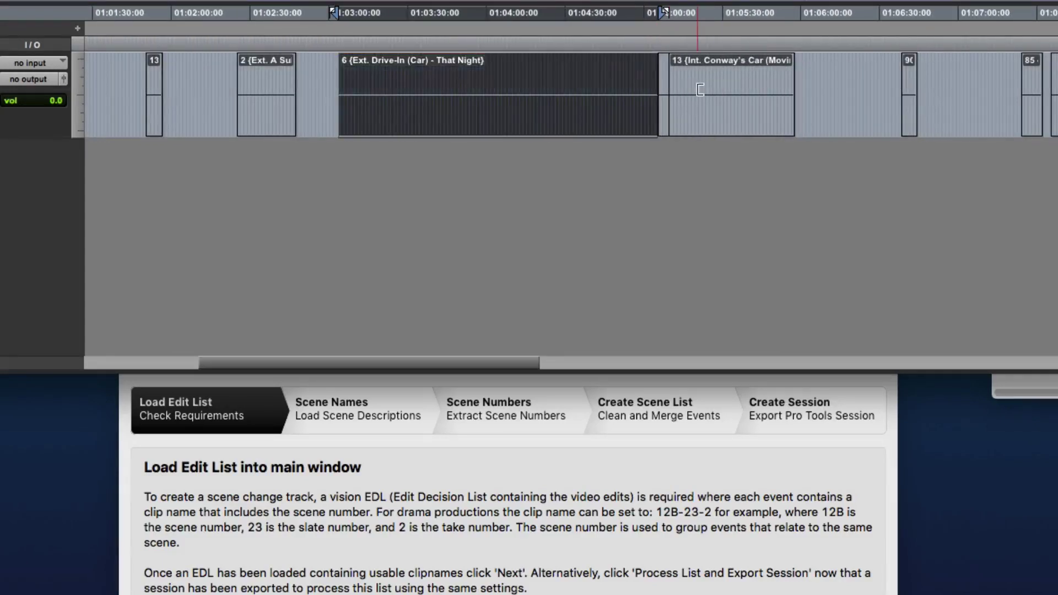
pyautogui.click(645, 91)
pyautogui.click(317, 88)
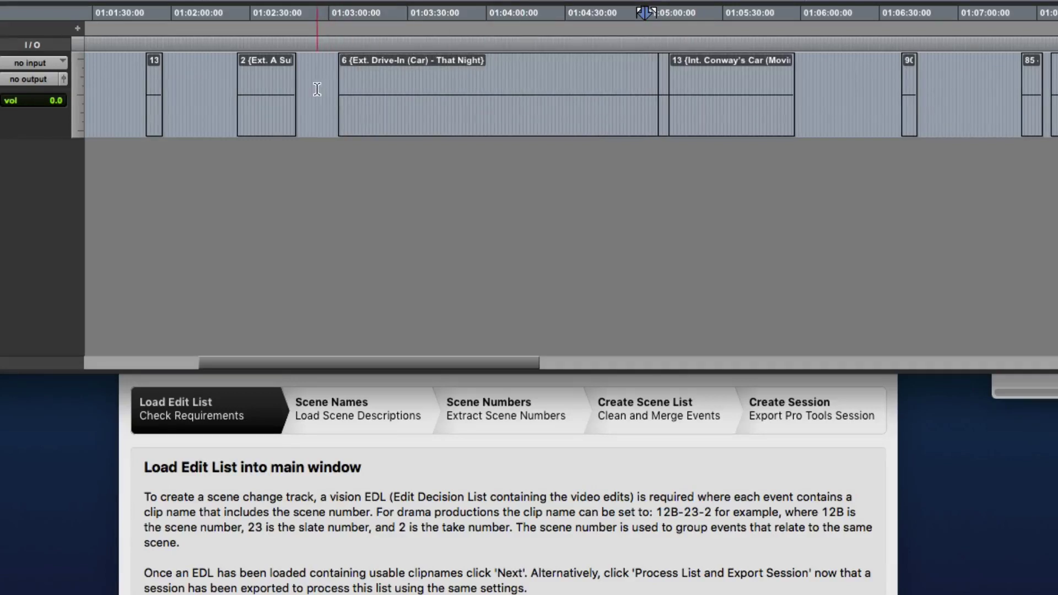
pyautogui.press('super+bracketright')
pyautogui.press('super+bracketright')
# - Delete scene clips 17 and 19 near the reel start from the track
pyautogui.press('super+bracketleft')
pyautogui.press('super+bracketleft')
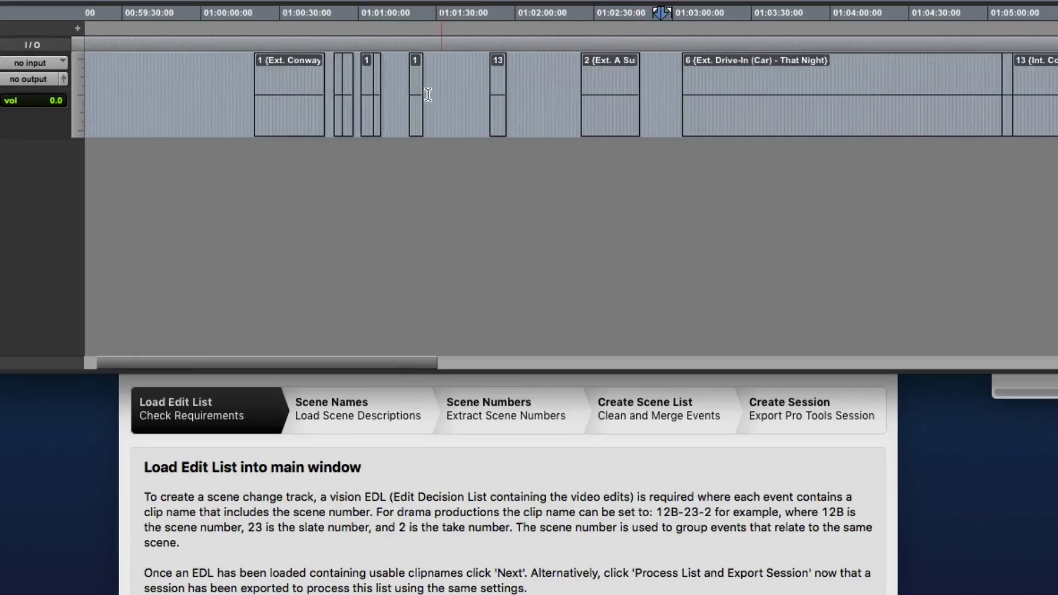
pyautogui.click(379, 91)
pyautogui.press('super+bracketright')
pyautogui.press('super+bracketright')
pyautogui.press('super+bracketright')
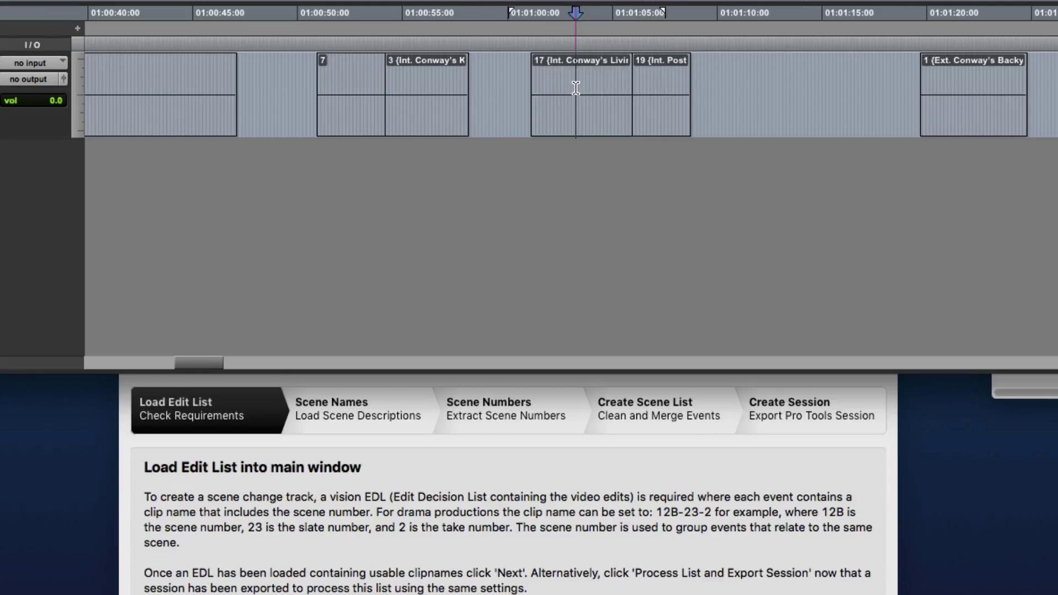
pyautogui.doubleClick(575, 88)
pyautogui.keyDown('shift'); pyautogui.click(762, 87); pyautogui.keyUp('shift')
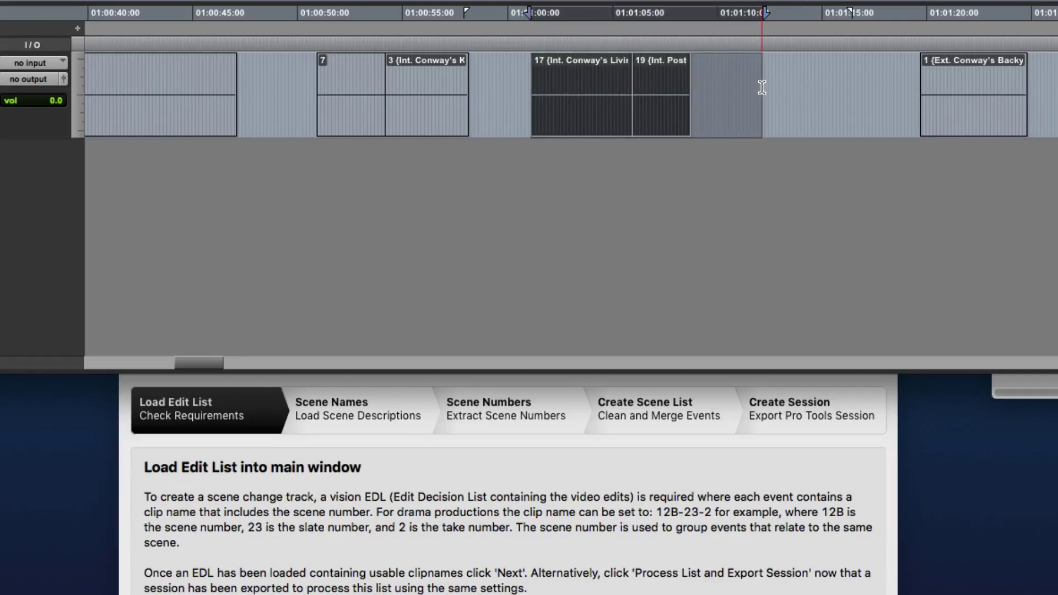
pyautogui.press('Delete')
# - Remove clip 7, stretch clip 3 (Int. Conway's Kitchen - Later) over the gaps, and fit the session
pyautogui.click(586, 90)
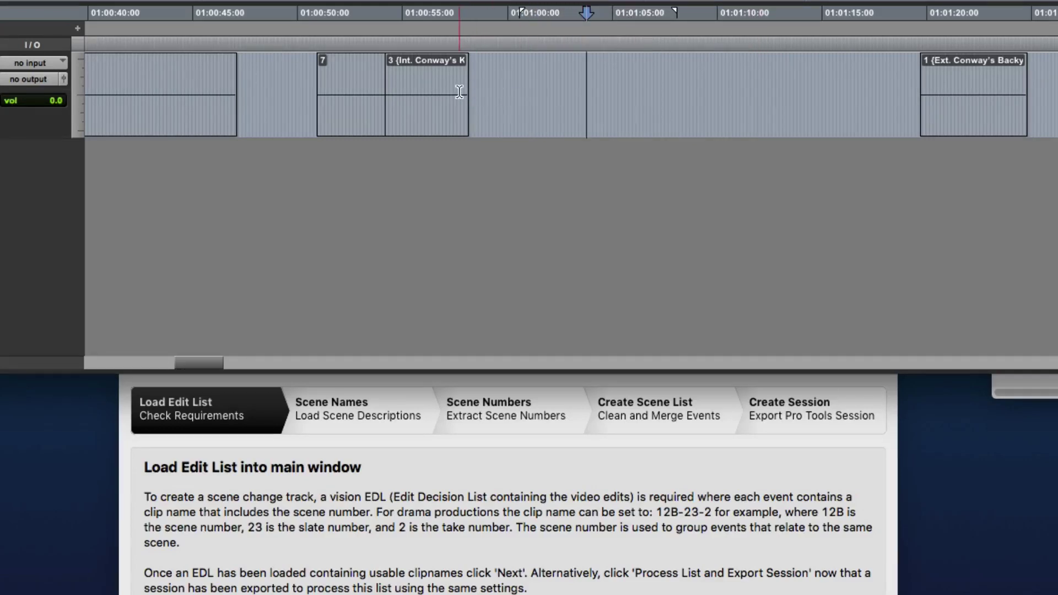
pyautogui.moveTo(467, 77); pyautogui.dragTo(934, 77)
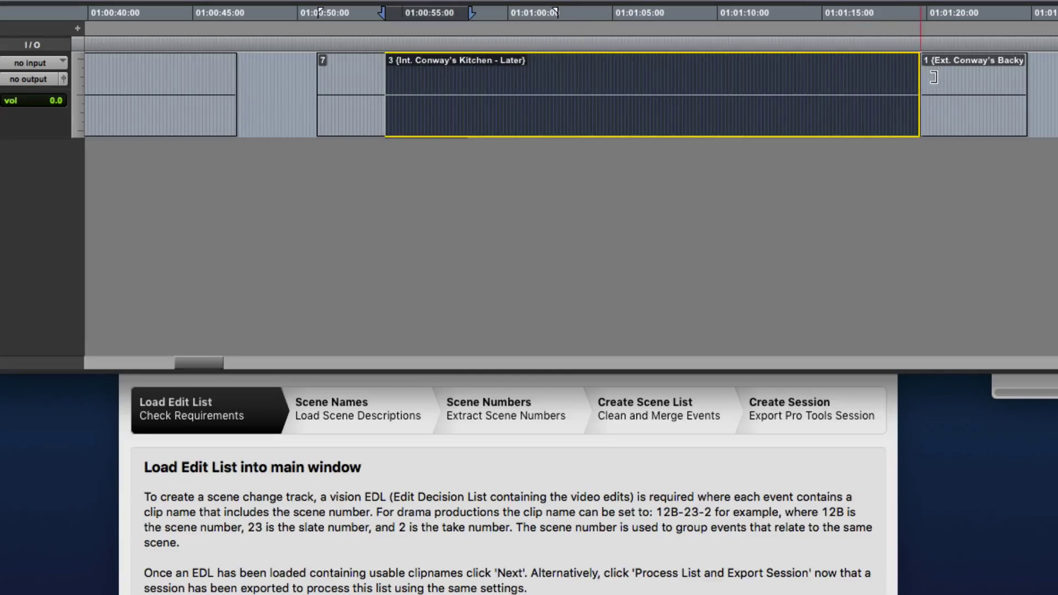
pyautogui.click(785, 82)
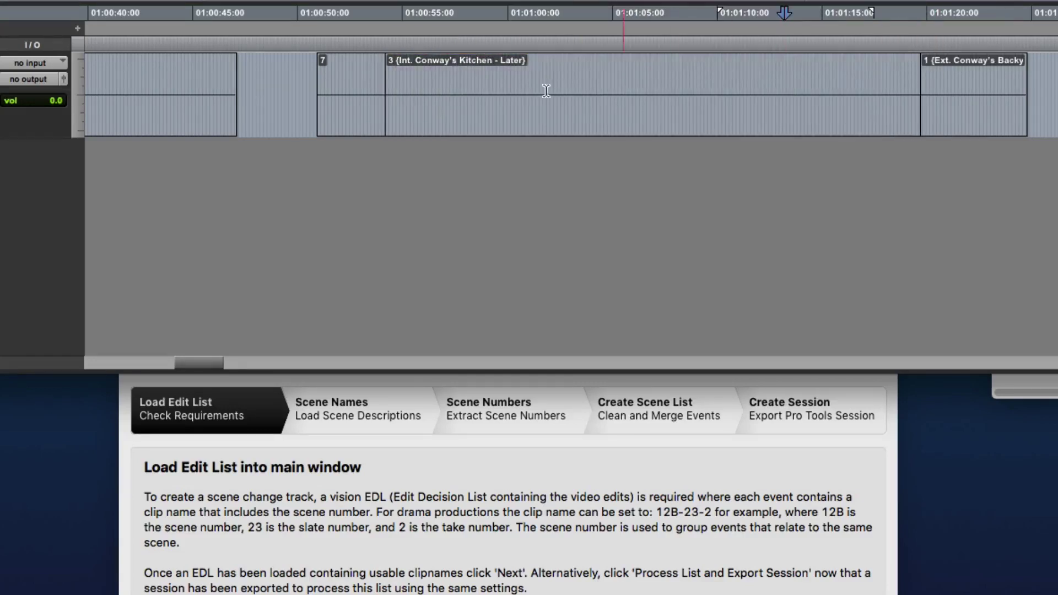
pyautogui.doubleClick(364, 99)
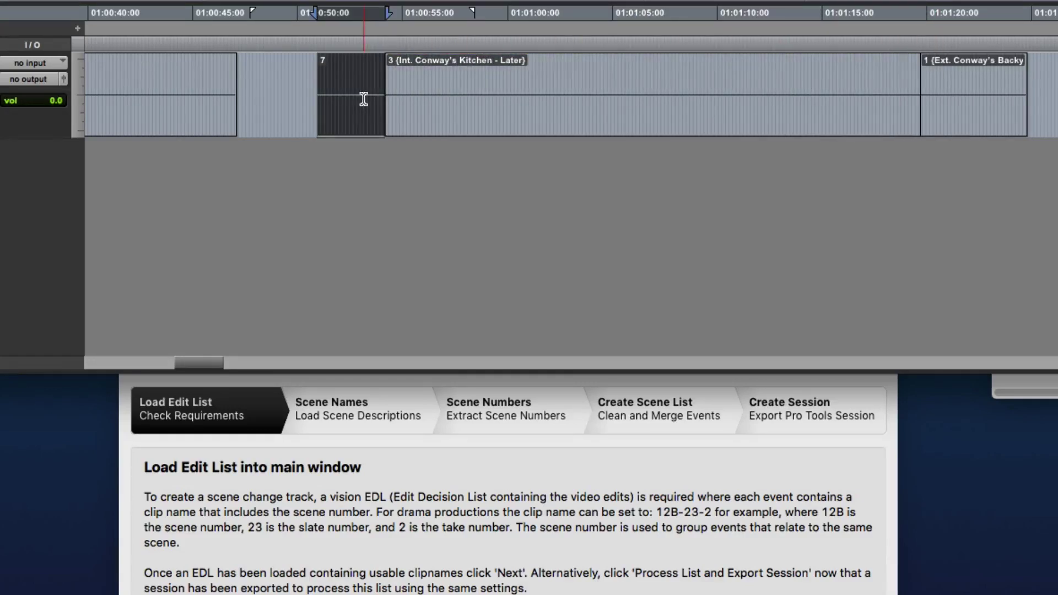
pyautogui.press('Delete')
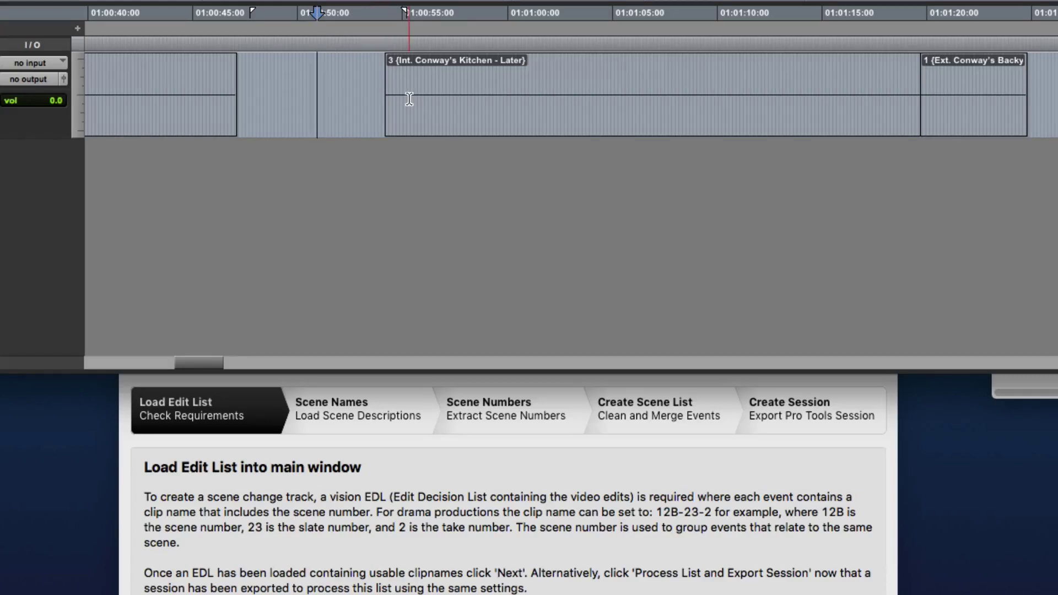
pyautogui.moveTo(385, 95); pyautogui.dragTo(187, 96)
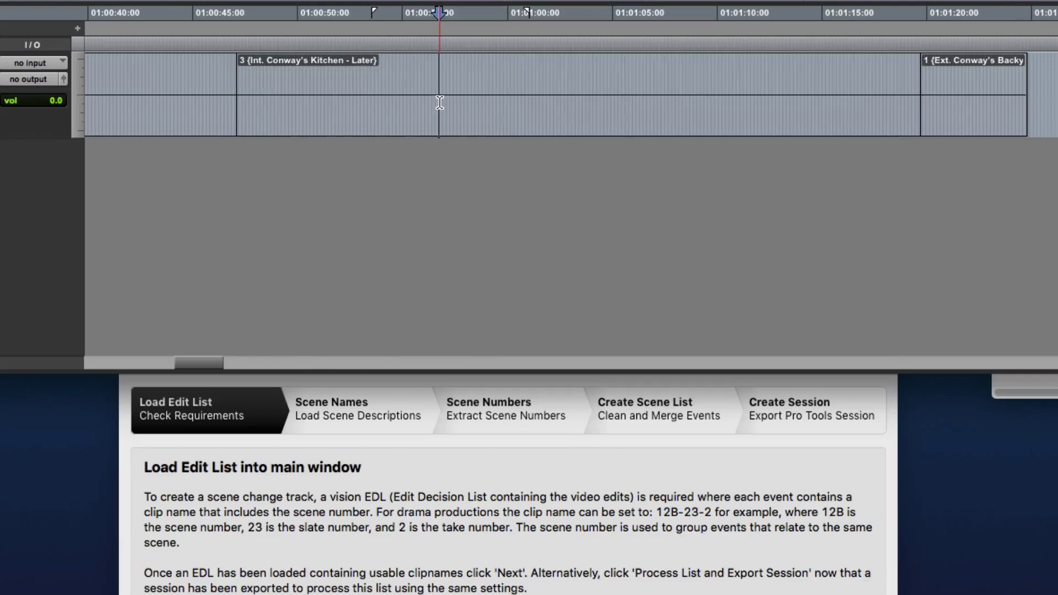
pyautogui.hotkey('alt', 'a')
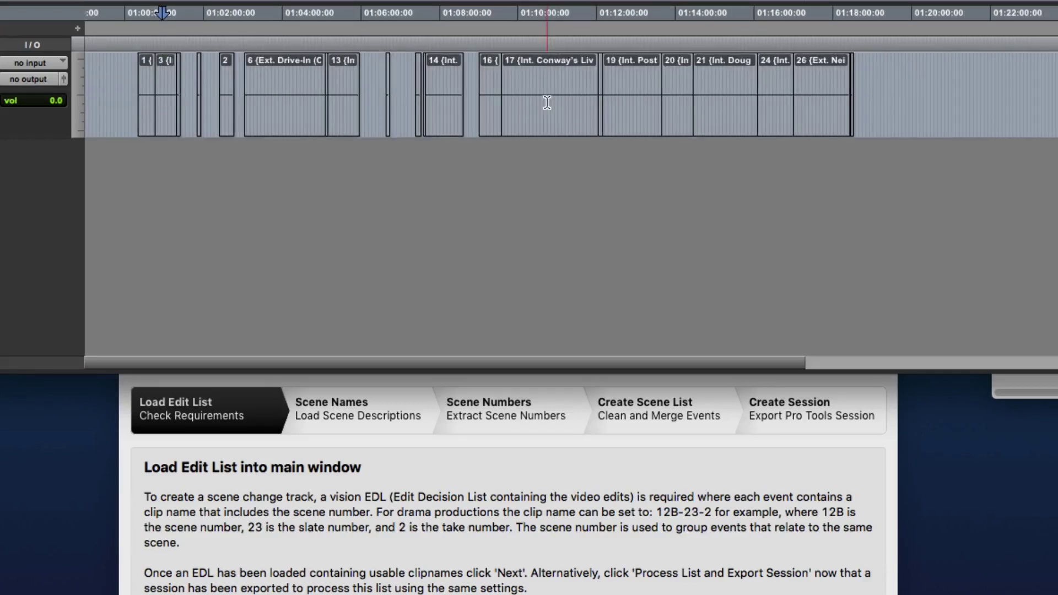
# - Select the scene 17 clip's time range and switch to the Engineer's List PDF
pyautogui.doubleClick(541, 109)
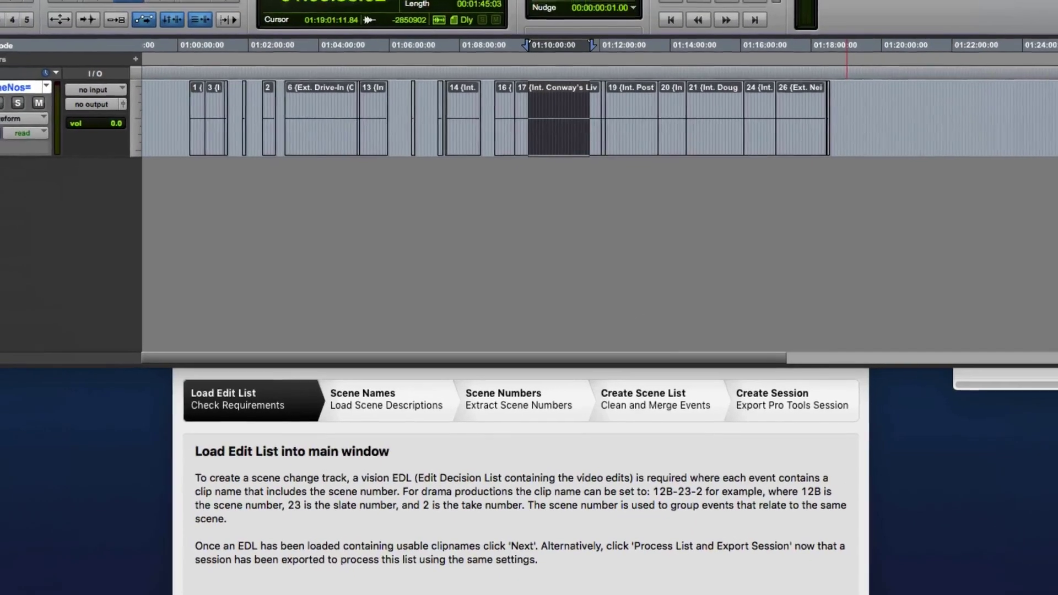
pyautogui.press('super+Tab')
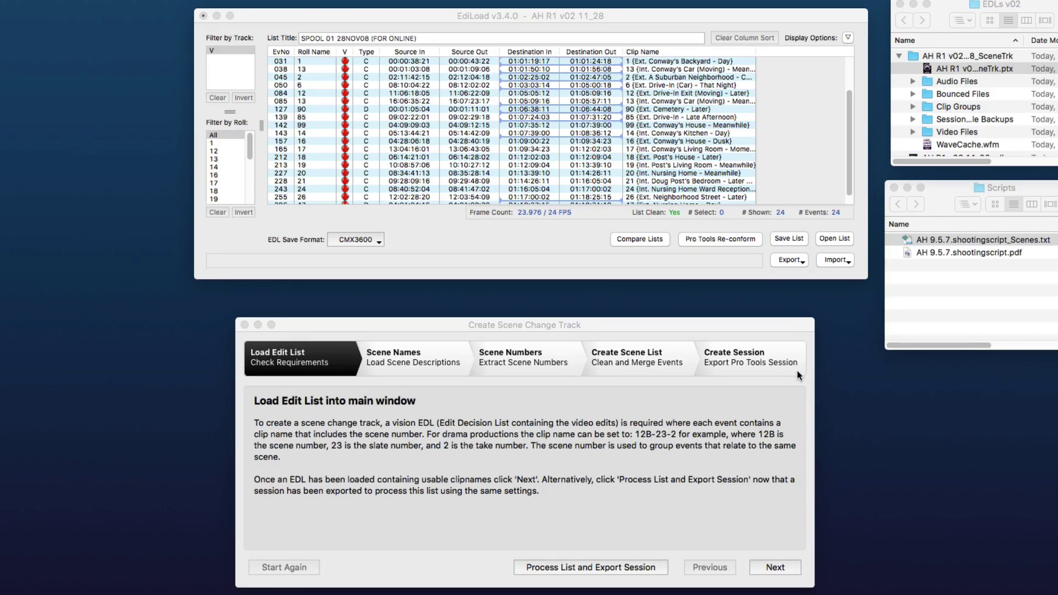
# - Discard the SPOOL 01 list and load the AH R2 v02 11_28 EDL with default load settings
pyautogui.click(899, 56)
pyautogui.click(808, 94)
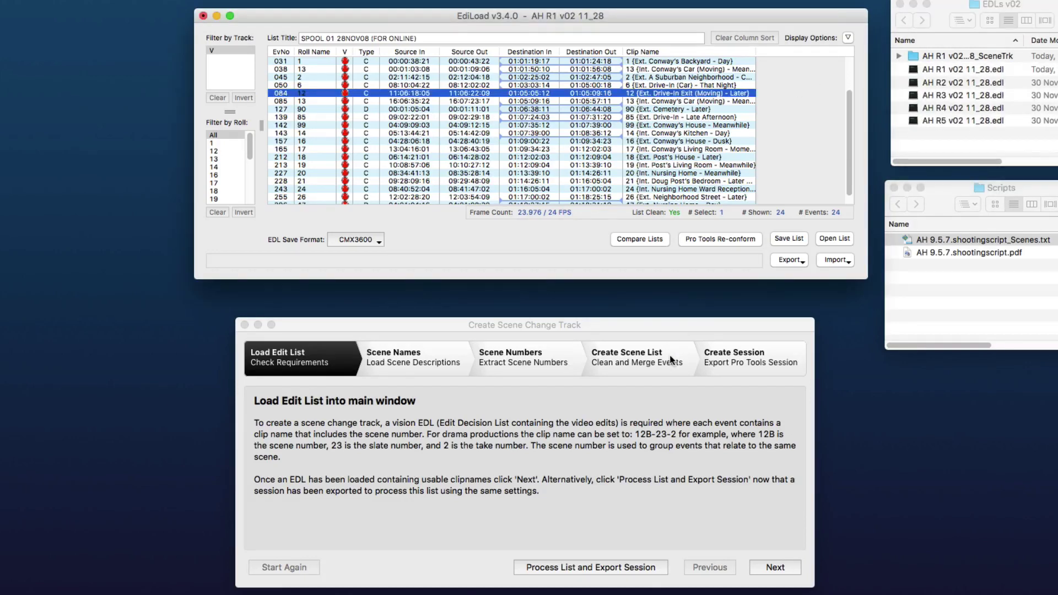
pyautogui.click(692, 321)
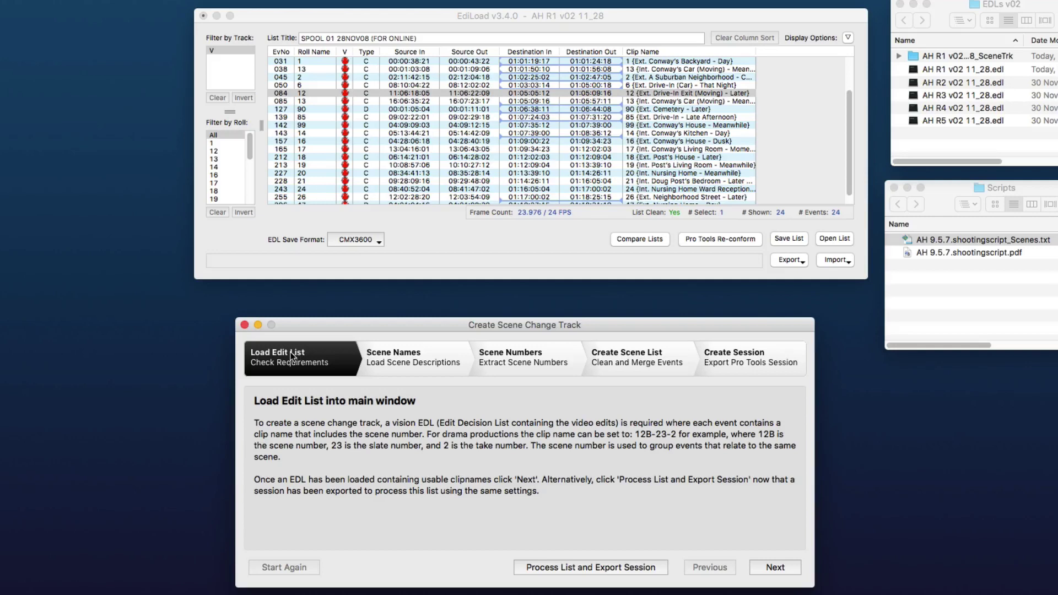
pyautogui.click(476, 242)
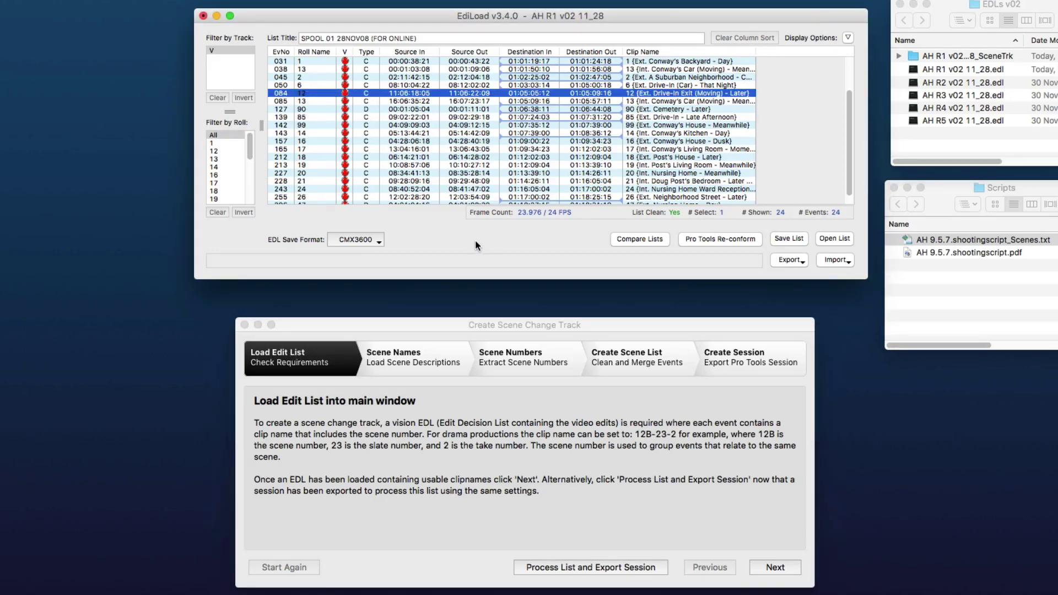
pyautogui.press('super+o')
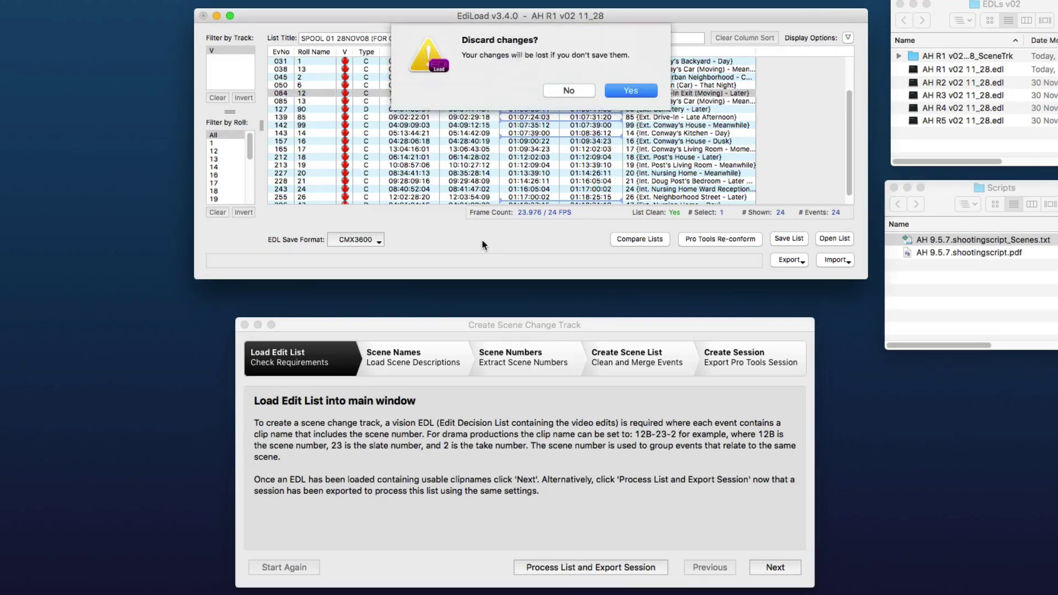
pyautogui.click(622, 89)
pyautogui.moveTo(943, 75); pyautogui.dragTo(638, 130)
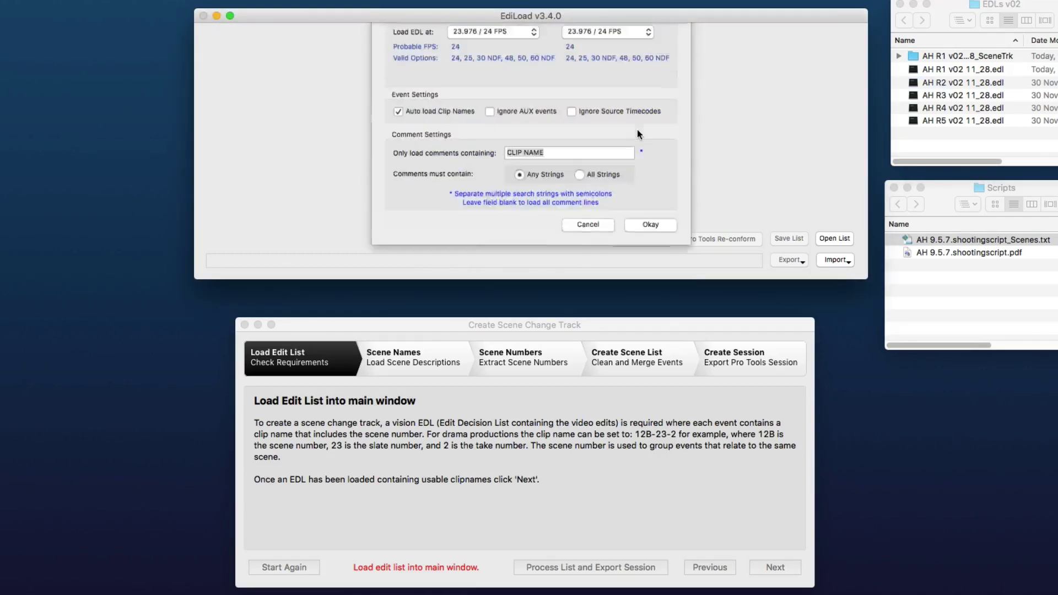
pyautogui.click(649, 259)
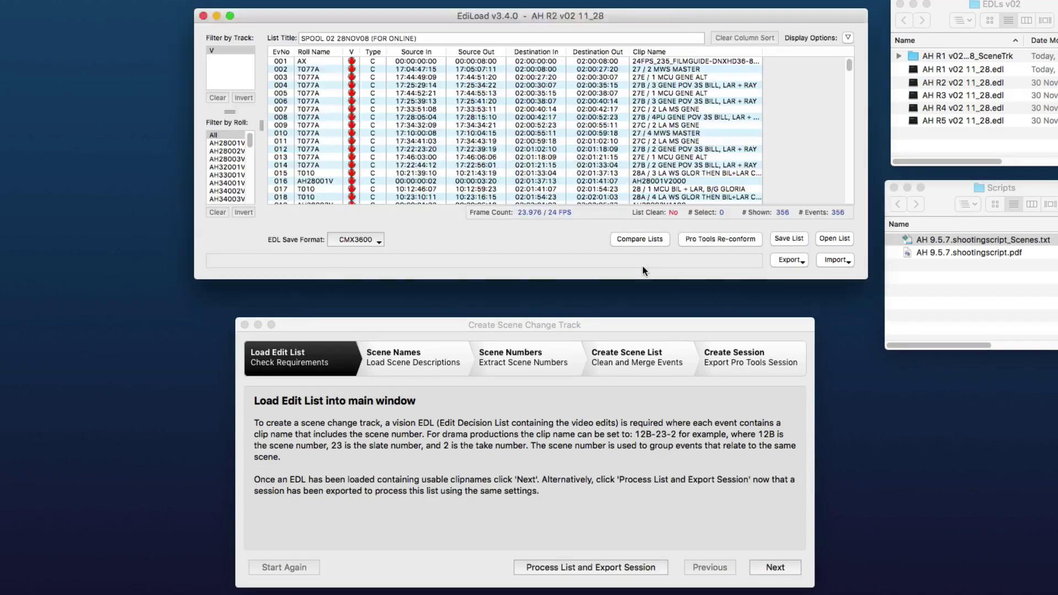
# - Export the reel two AH R2 v02 11_28_SceneTrk session into EDLs v02, then discard the list
pyautogui.click(534, 459)
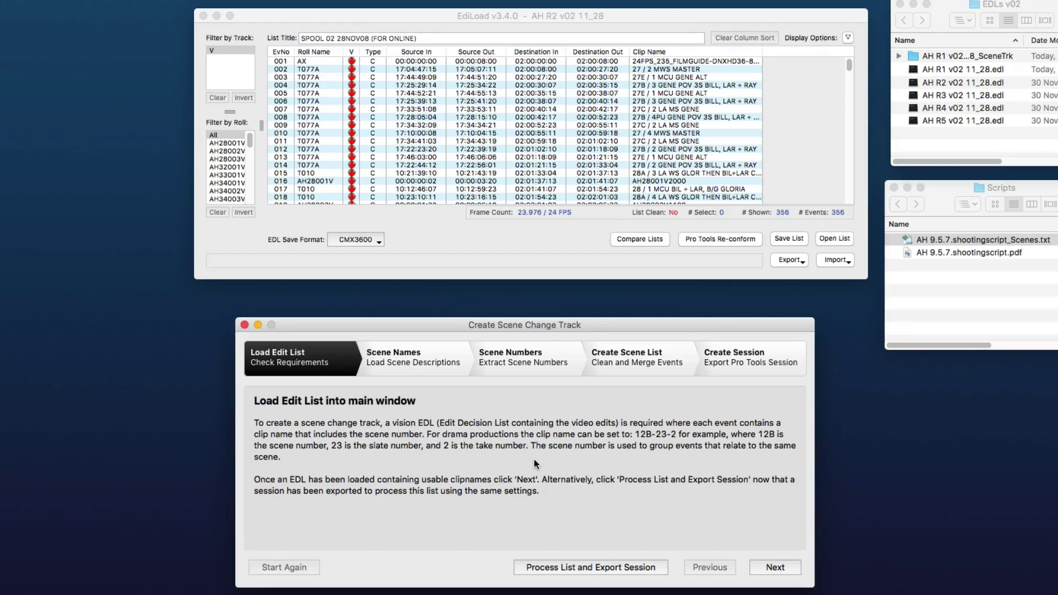
pyautogui.click(544, 567)
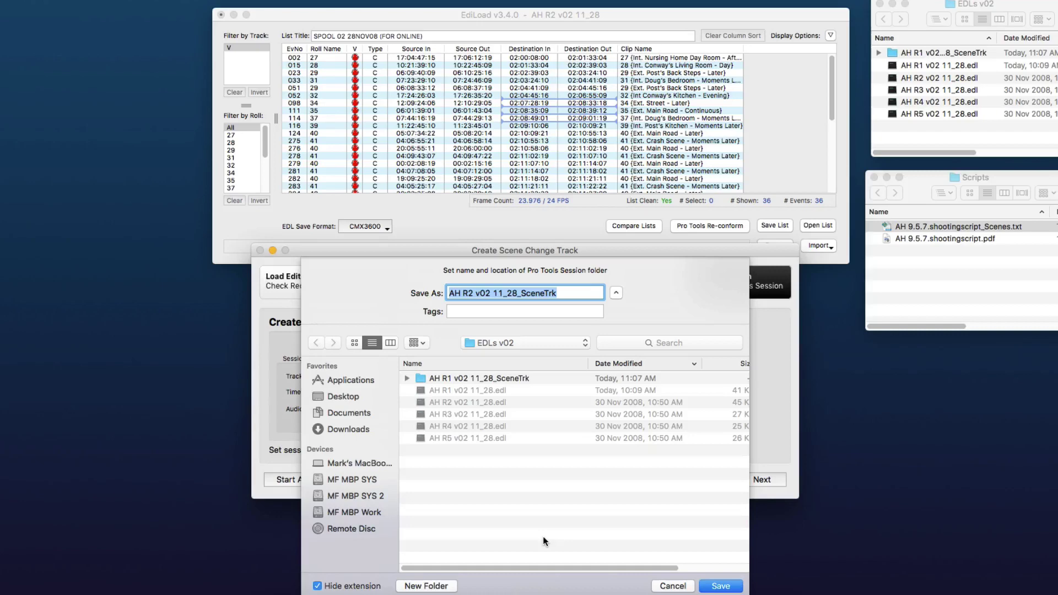
pyautogui.click(707, 588)
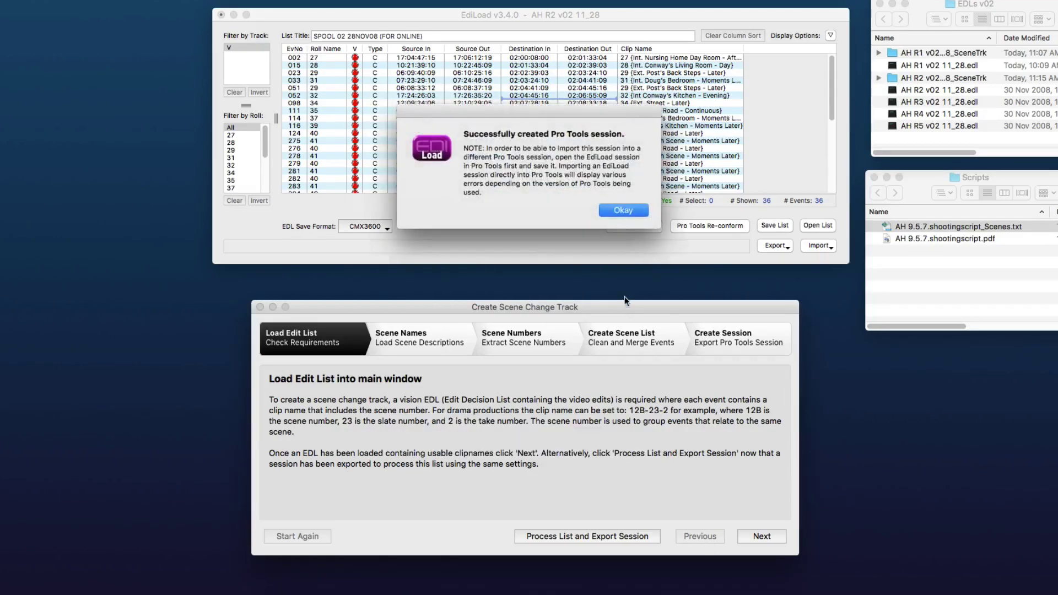
pyautogui.click(623, 211)
pyautogui.click(759, 165)
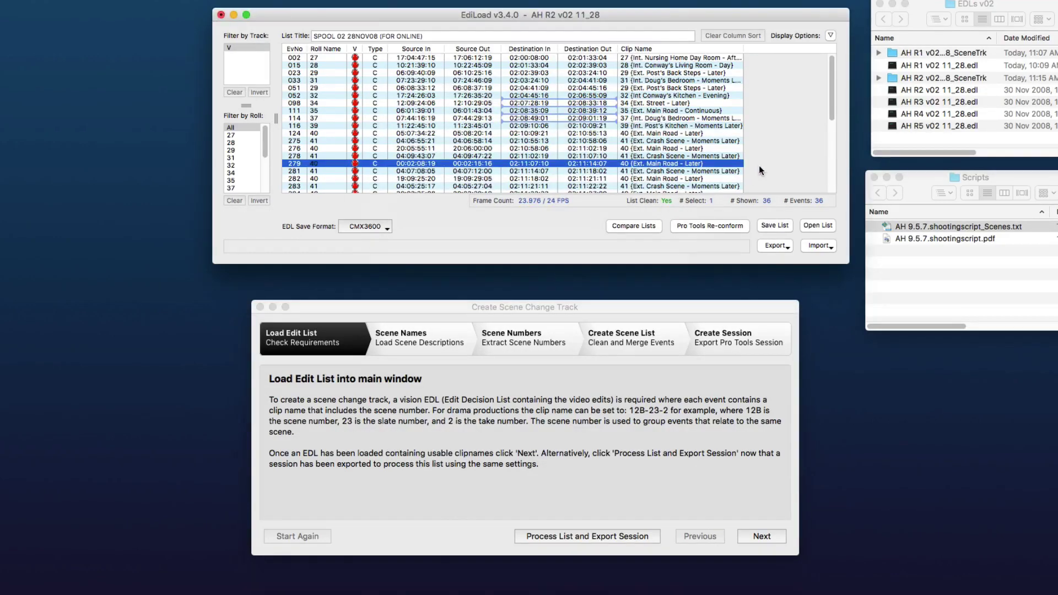
pyautogui.click(613, 84)
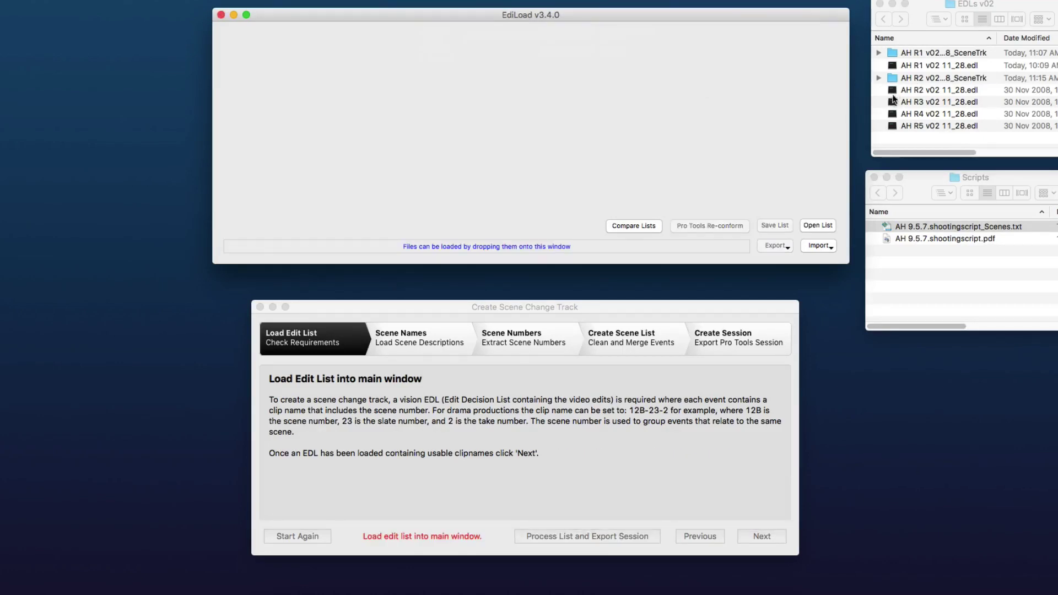
# - Load the AH R3 v02 11_28 EDL and save its 22-event SceneTrk session into EDLs v02
pyautogui.moveTo(676, 124); pyautogui.dragTo(675, 124)
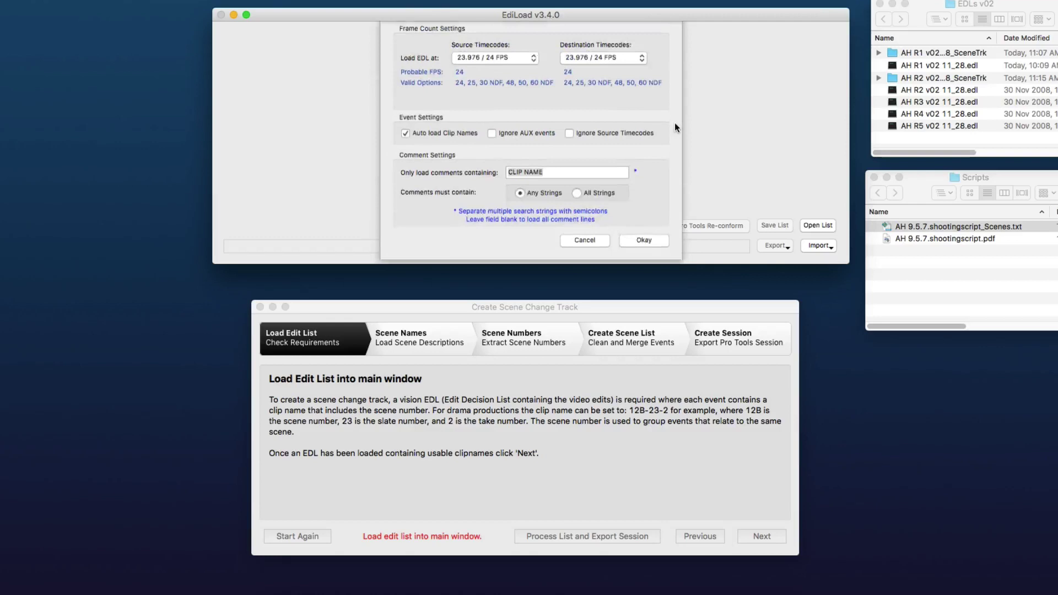
pyautogui.click(642, 243)
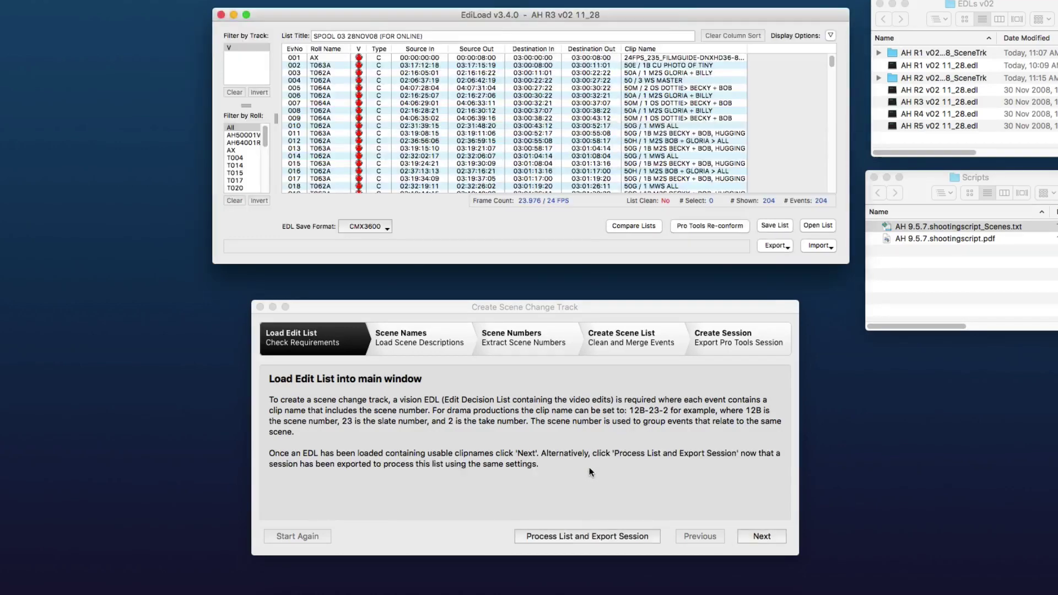
pyautogui.click(573, 536)
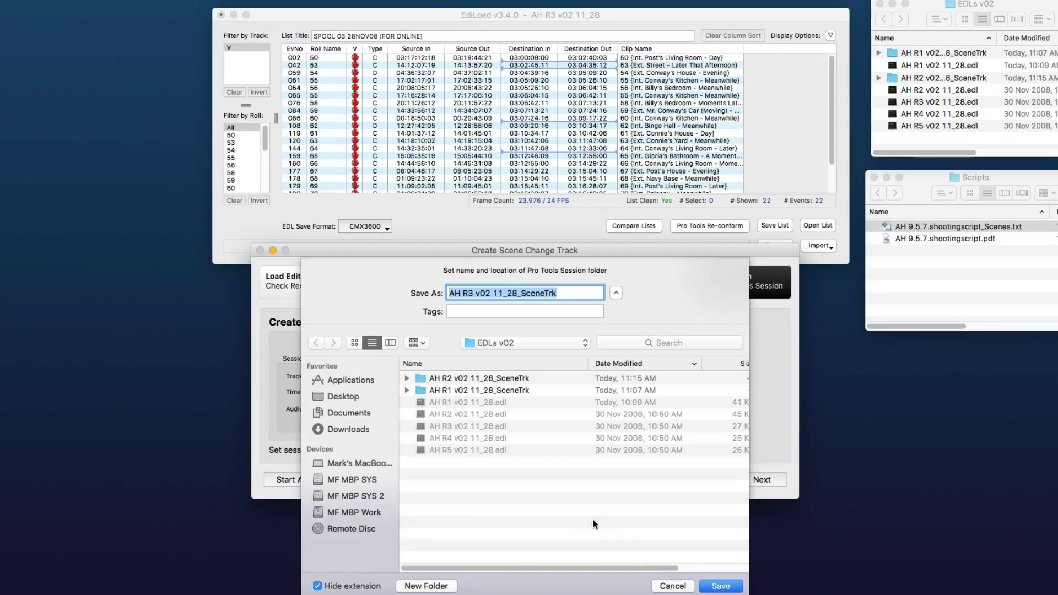
pyautogui.click(718, 587)
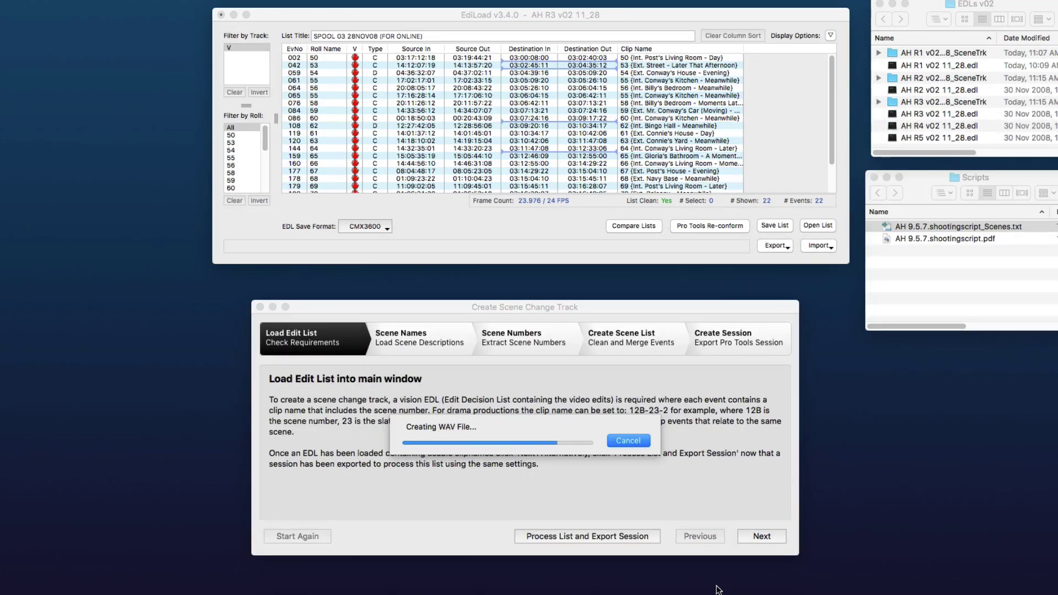
pyautogui.click(624, 213)
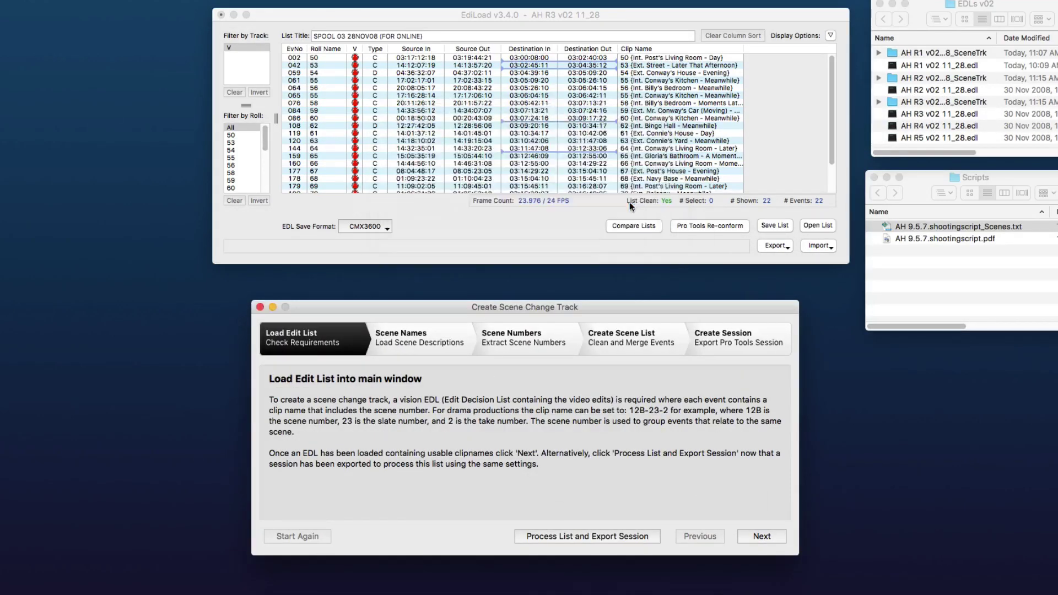
pyautogui.click(759, 118)
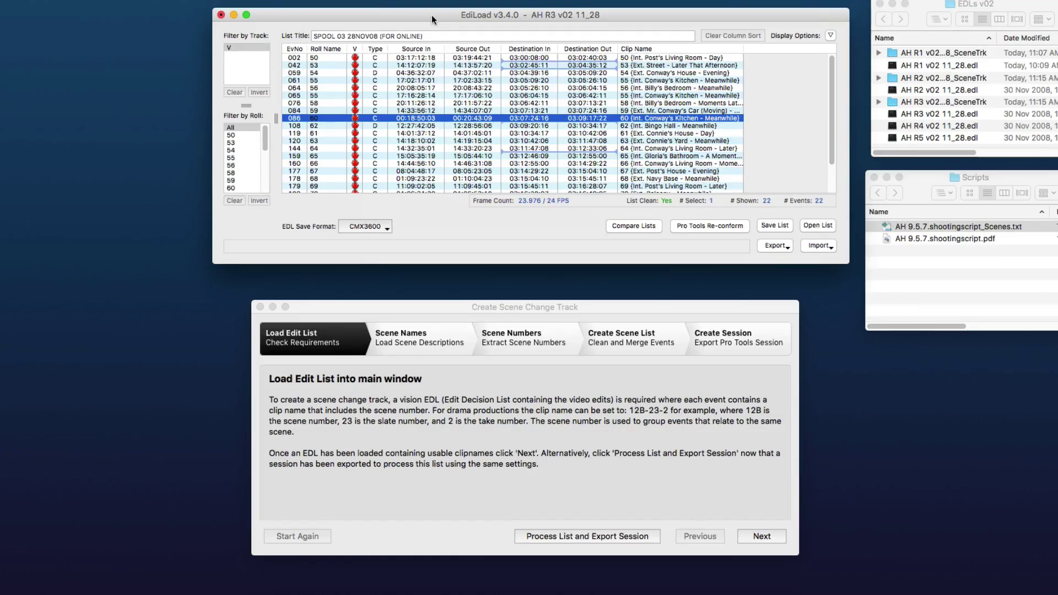
# - Save the reel three scene list as AH R3 v02 11_28, close it, and acknowledge the alert
pyautogui.click(775, 226)
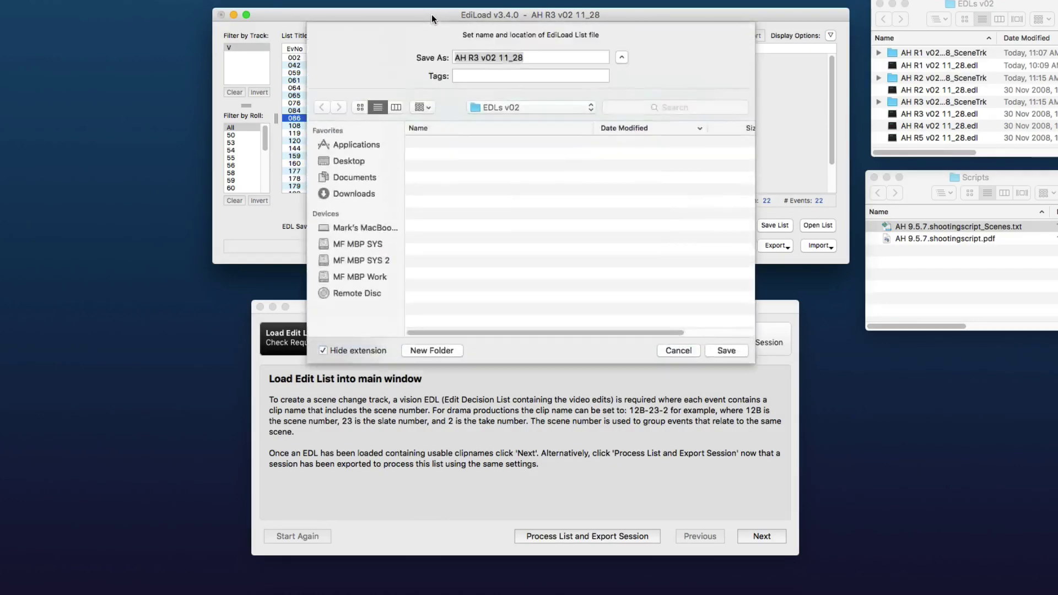
pyautogui.click(726, 350)
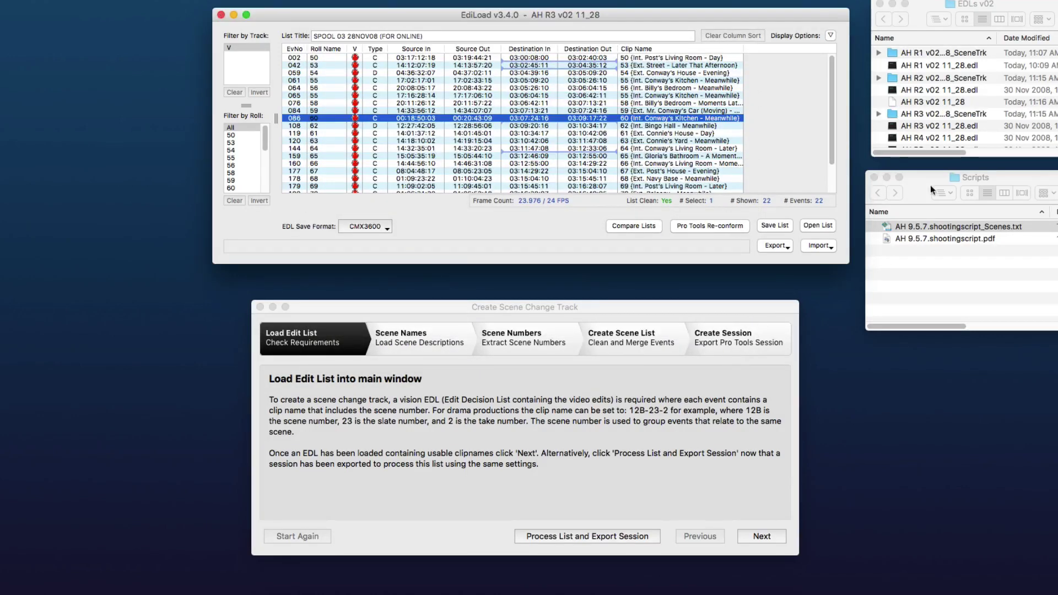
pyautogui.press('super+n')
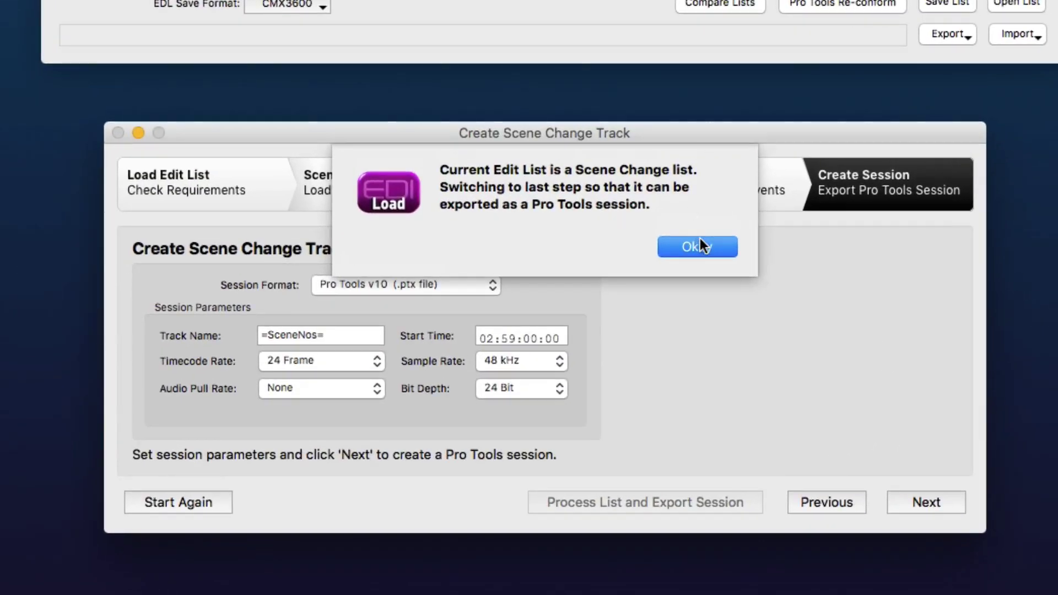
pyautogui.click(700, 239)
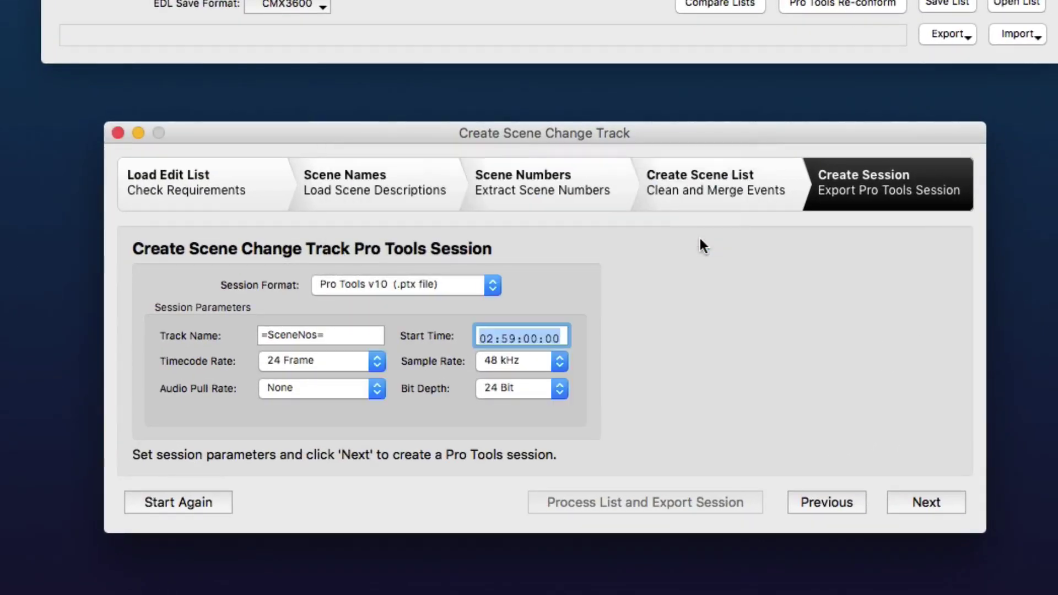